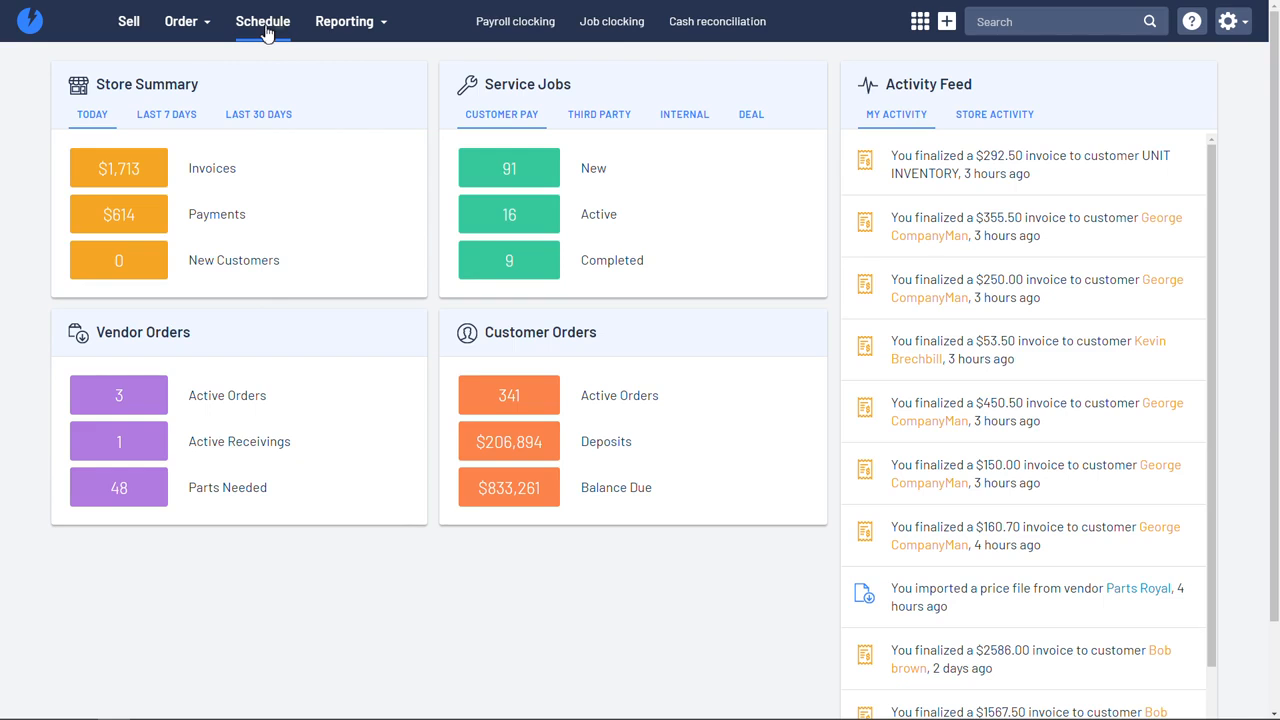
Step: Open the schedule and review the weekly morning and afternoon bookings for November 09 - November 15, 2020
click(266, 33)
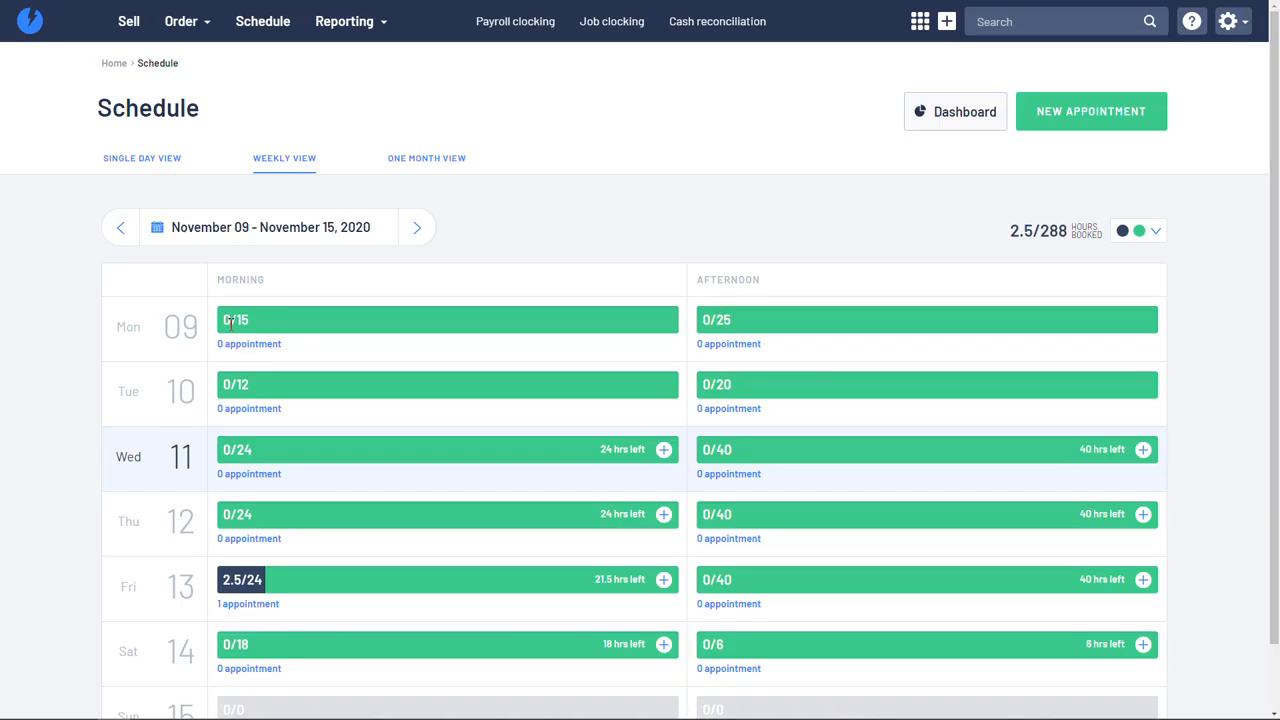
scroll(236, 335, down, 2)
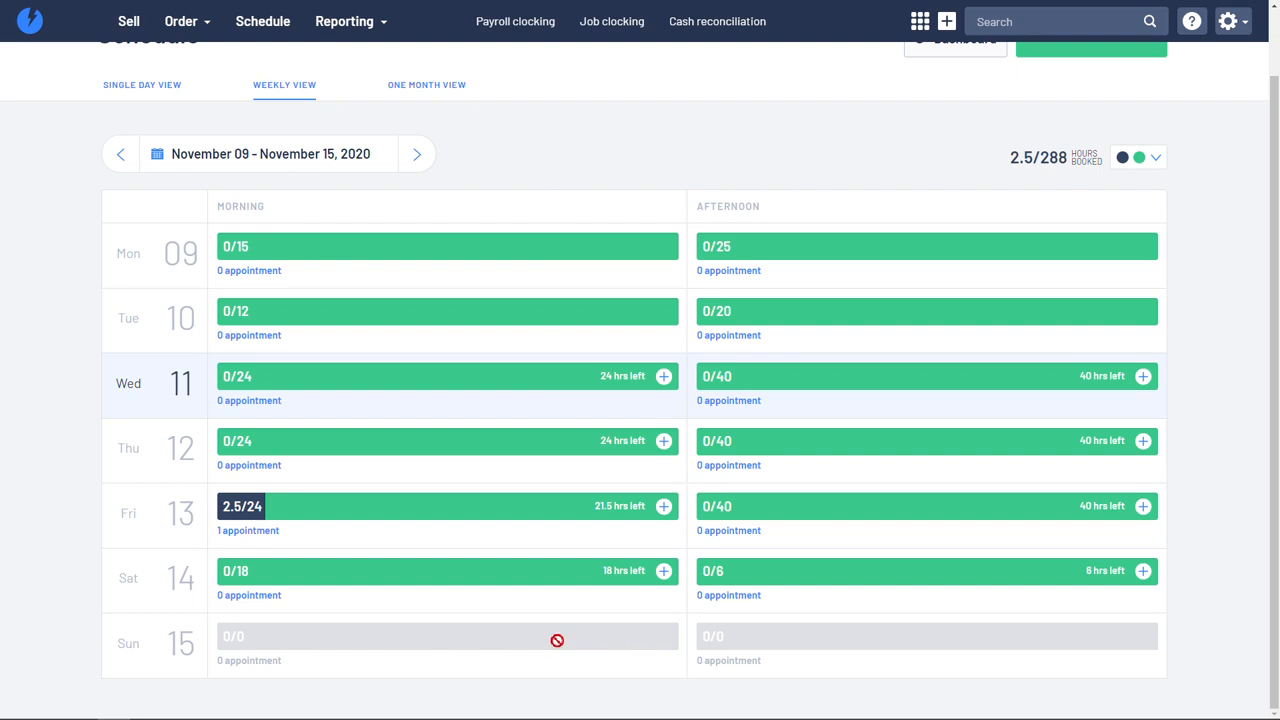
scroll(323, 614, up, 2)
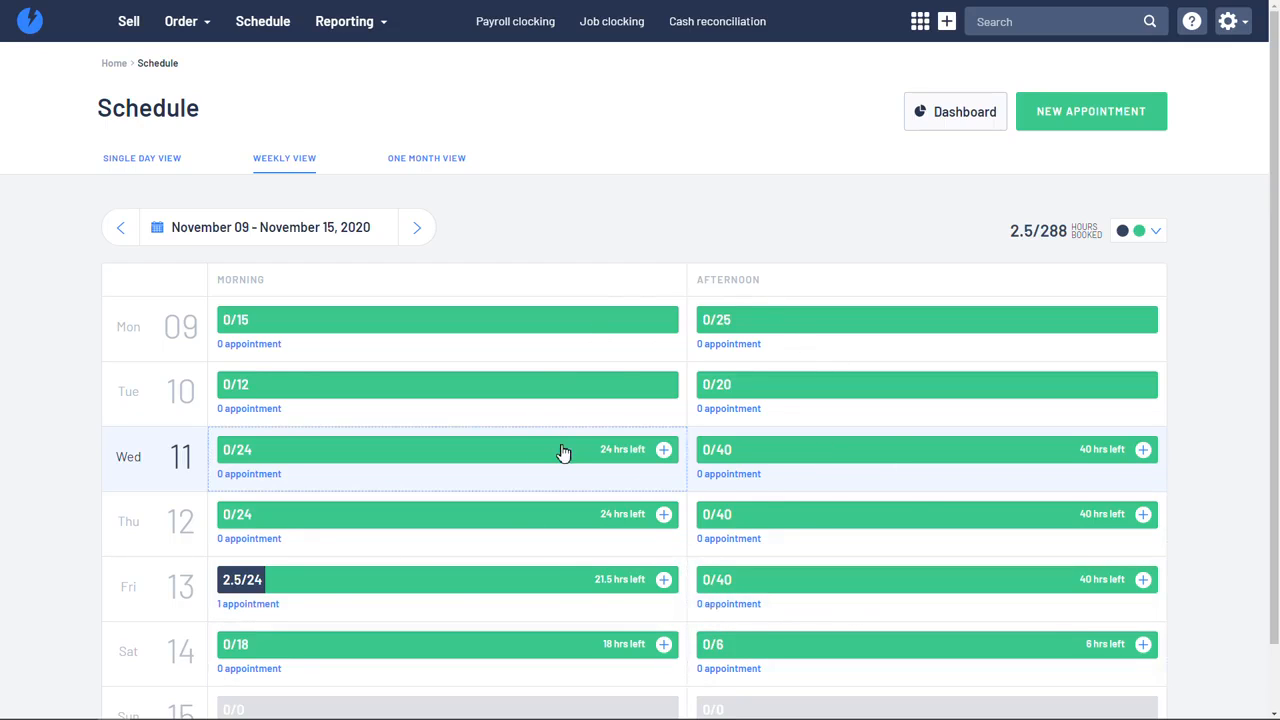
Step: Show the single-day schedule for Friday, 13 November 2020 and inspect the Harley Davidson appointment's details
click(147, 167)
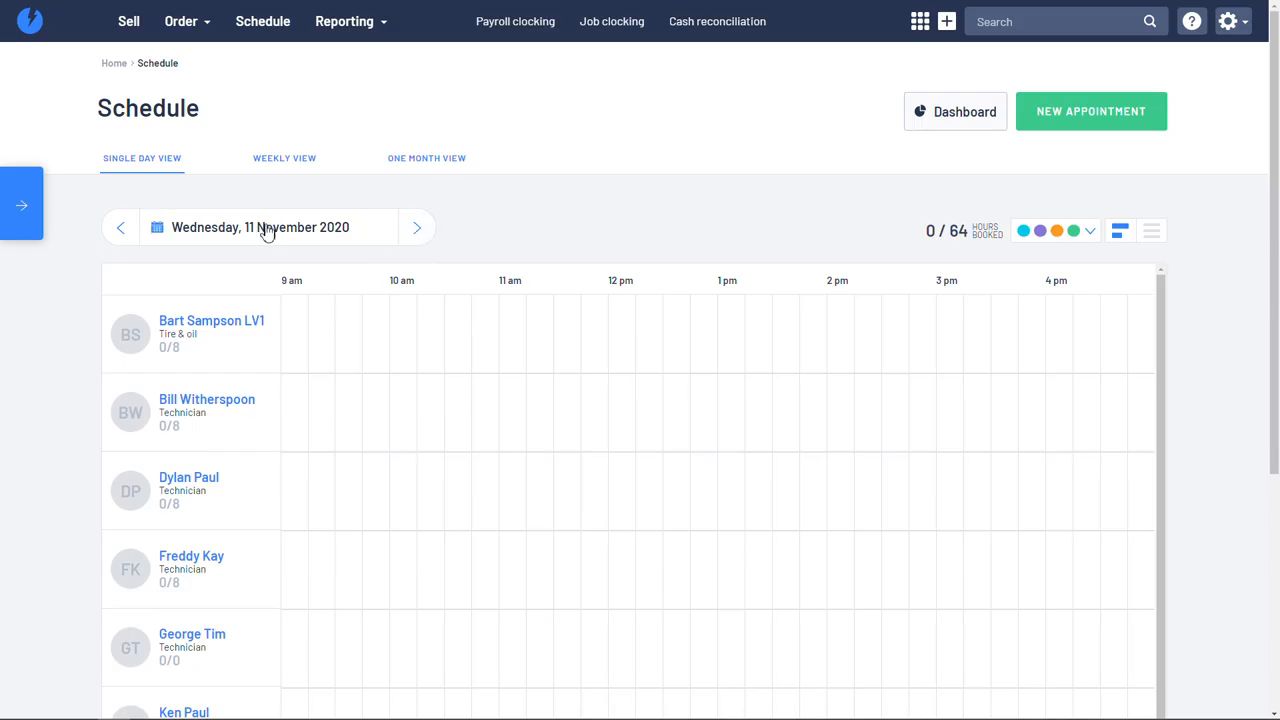
click(417, 230)
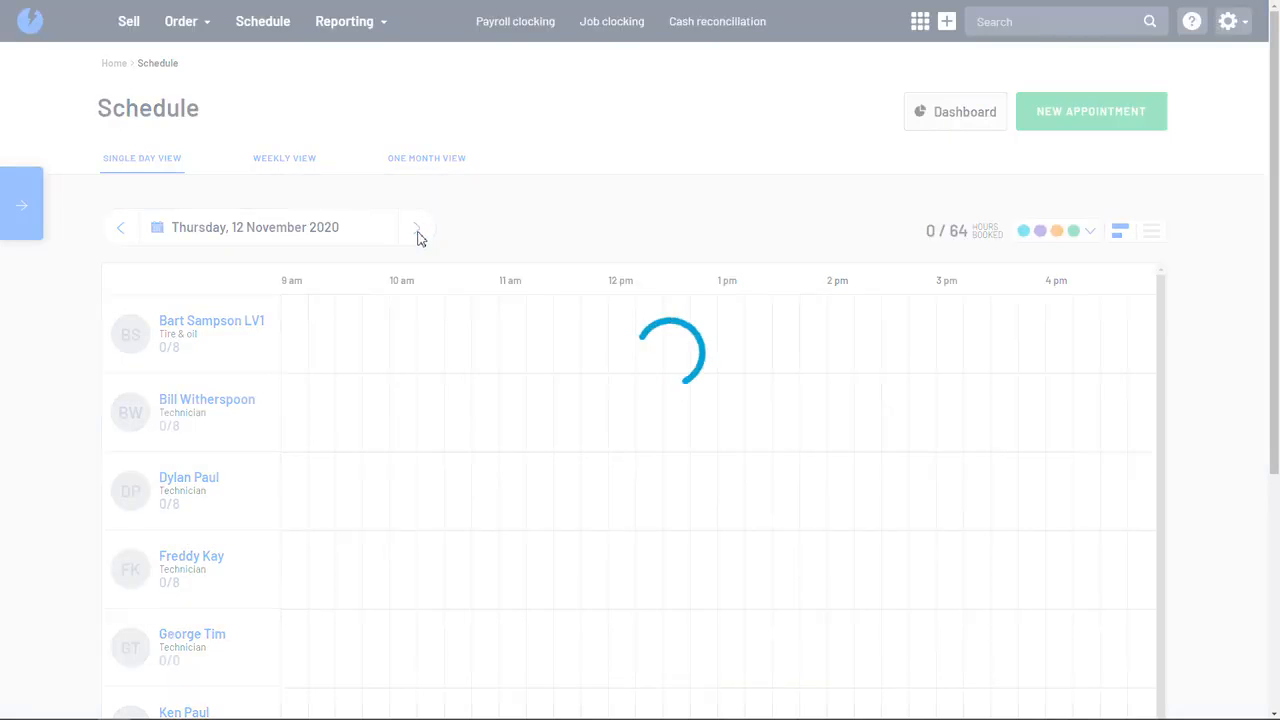
click(418, 233)
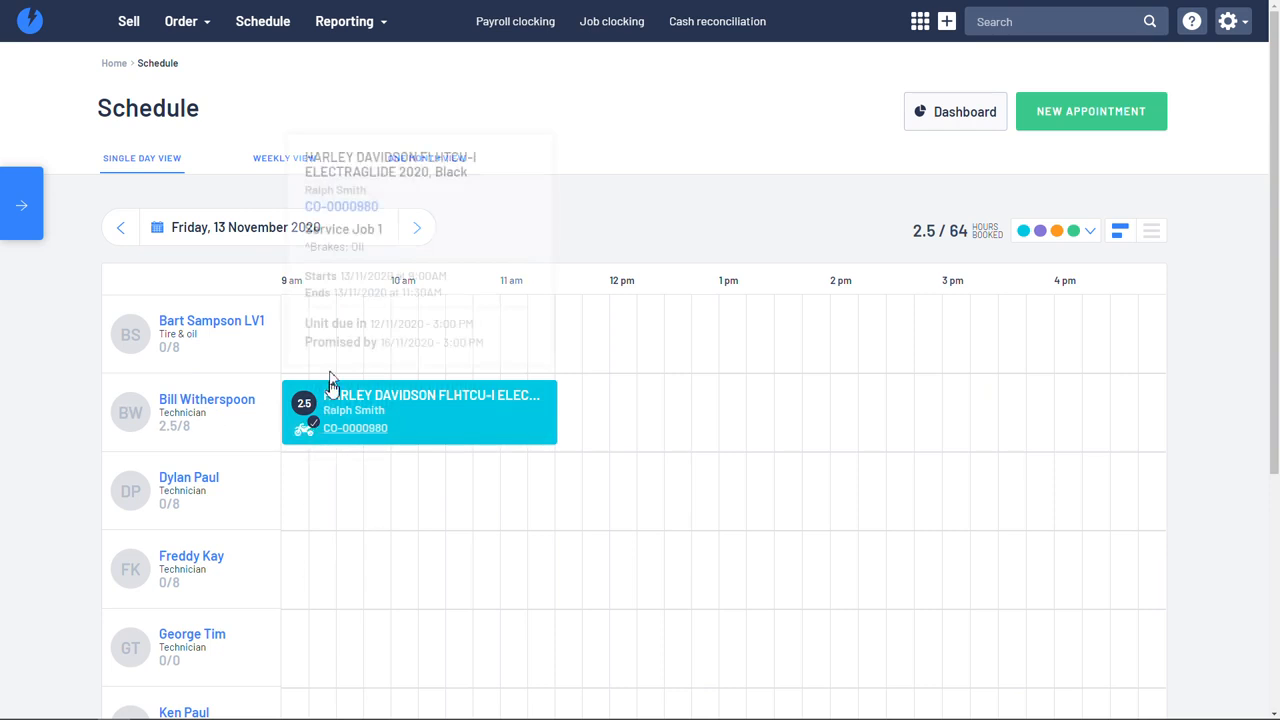
mouse_move(388, 418)
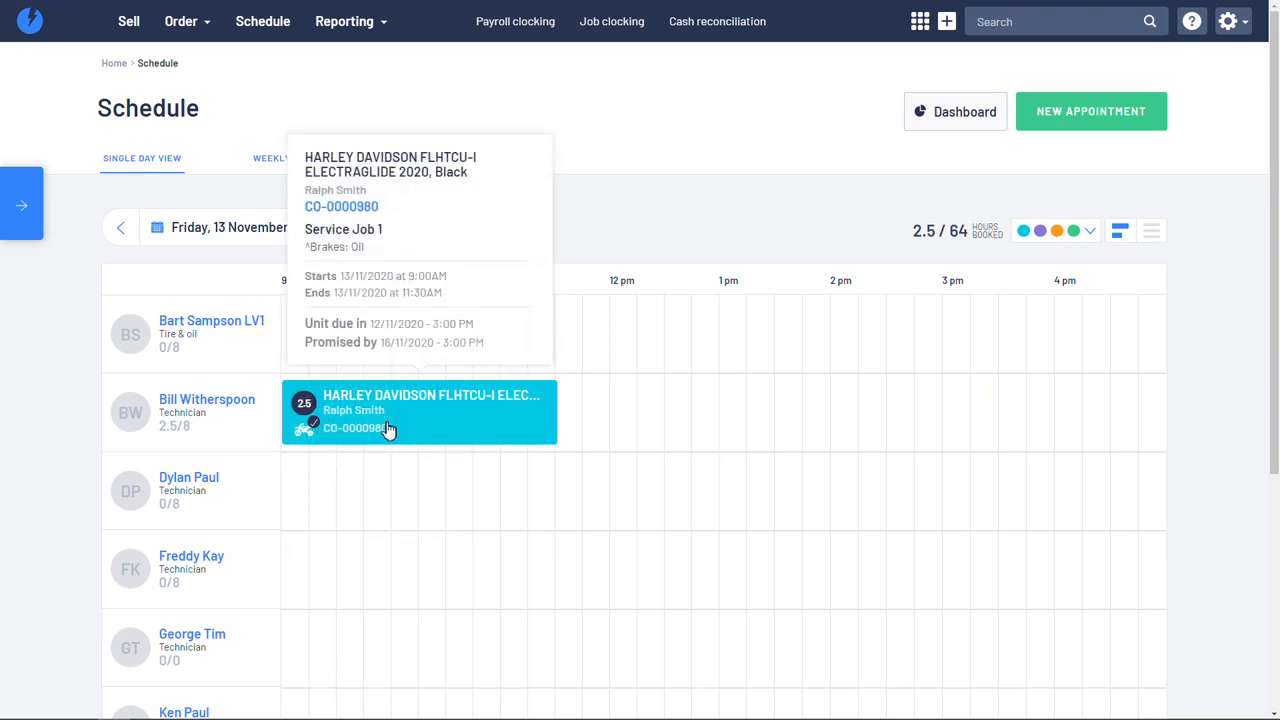
Step: Reassign the Harley Davidson appointment to the fifth-row technician (GT), starting at 9:45 AM
scroll(389, 425, down, 1)
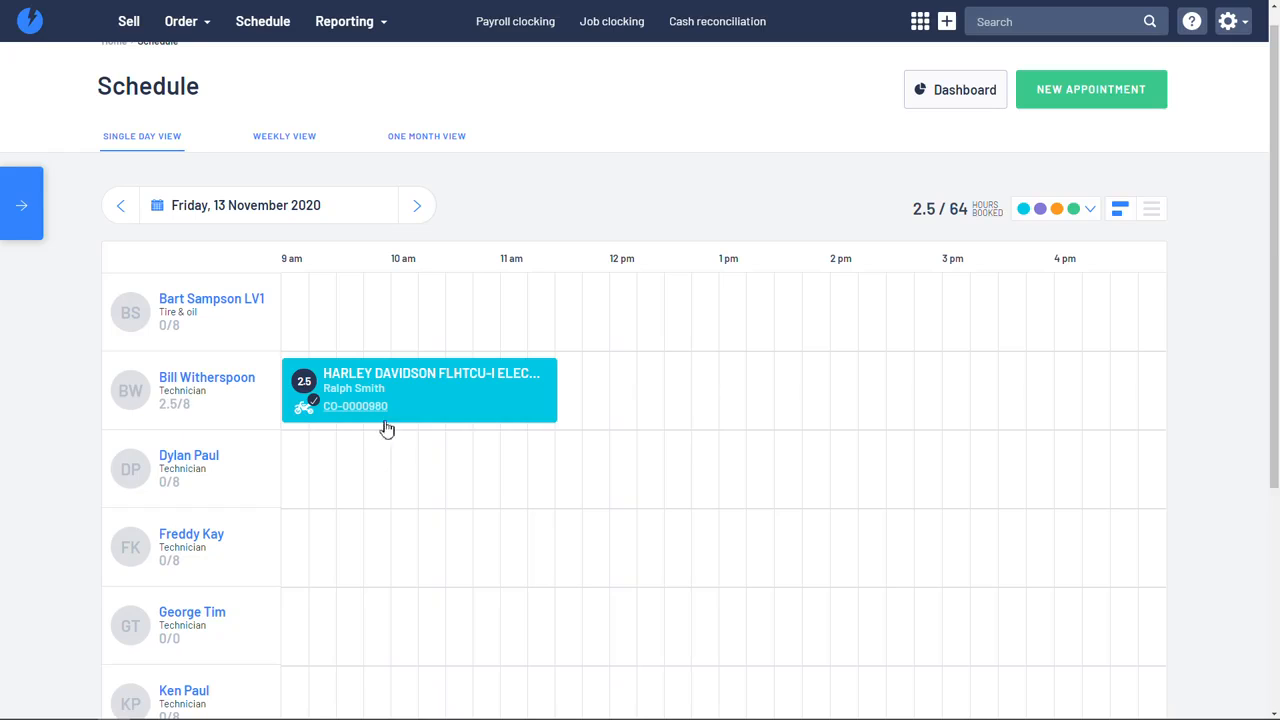
drag(443, 391, 390, 624)
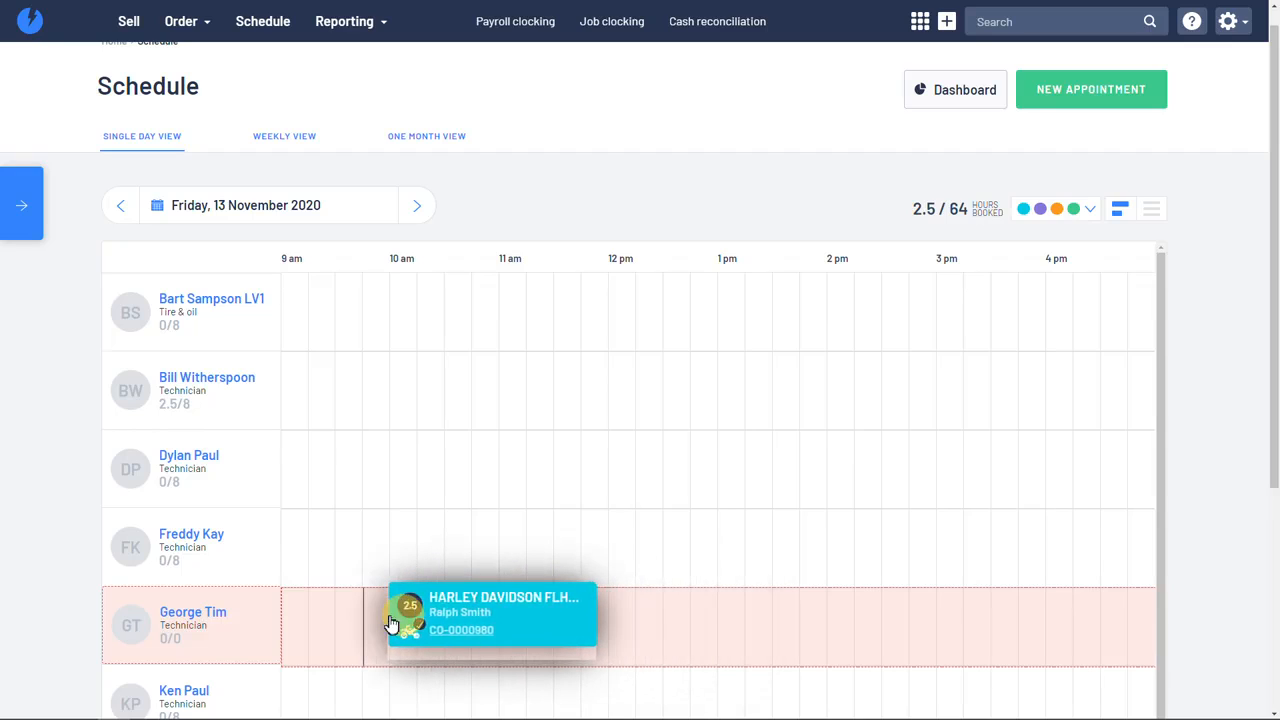
drag(391, 623, 391, 624)
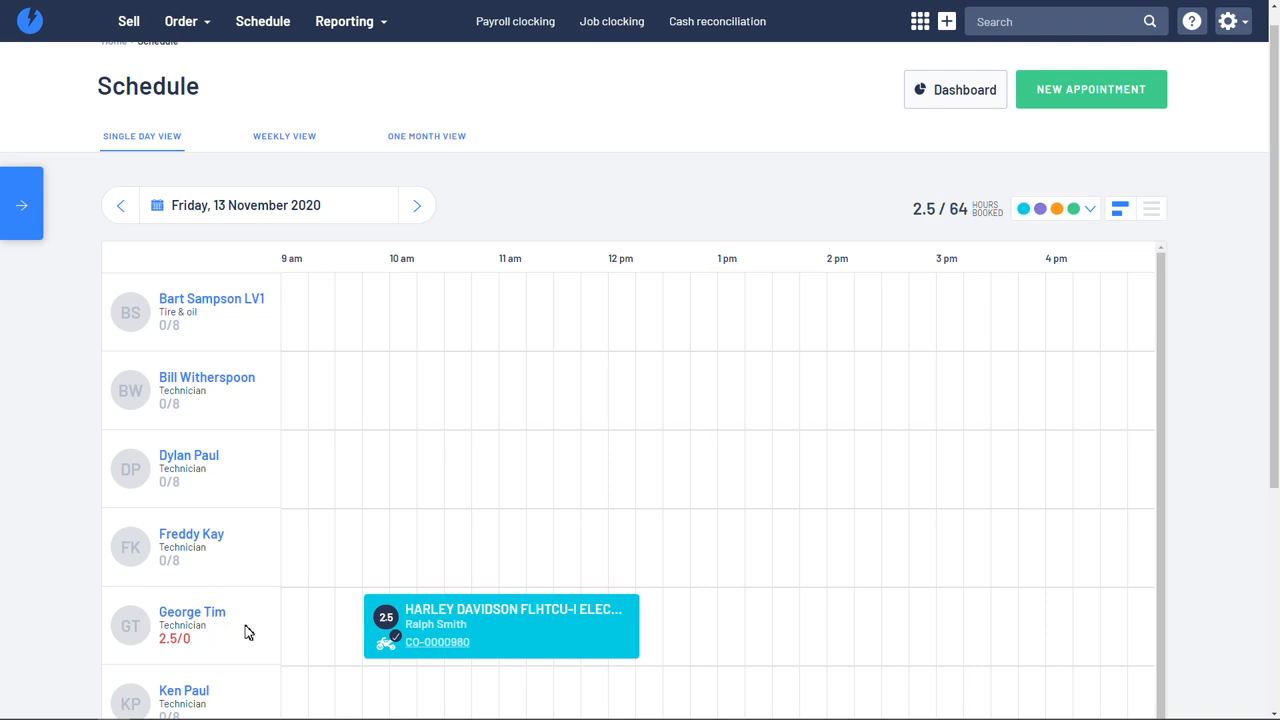
Step: Return the Harley Davidson appointment to the second-row technician (BW), starting at 9 am
mouse_move(440, 637)
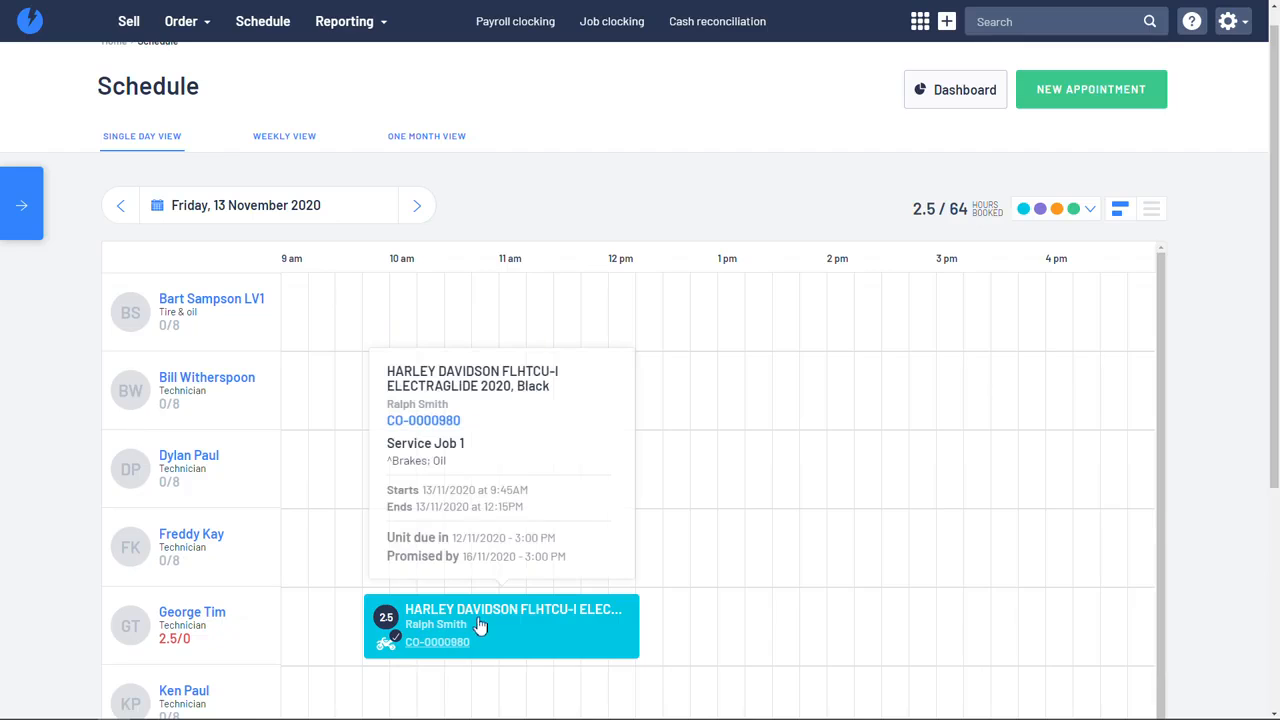
drag(480, 625, 310, 394)
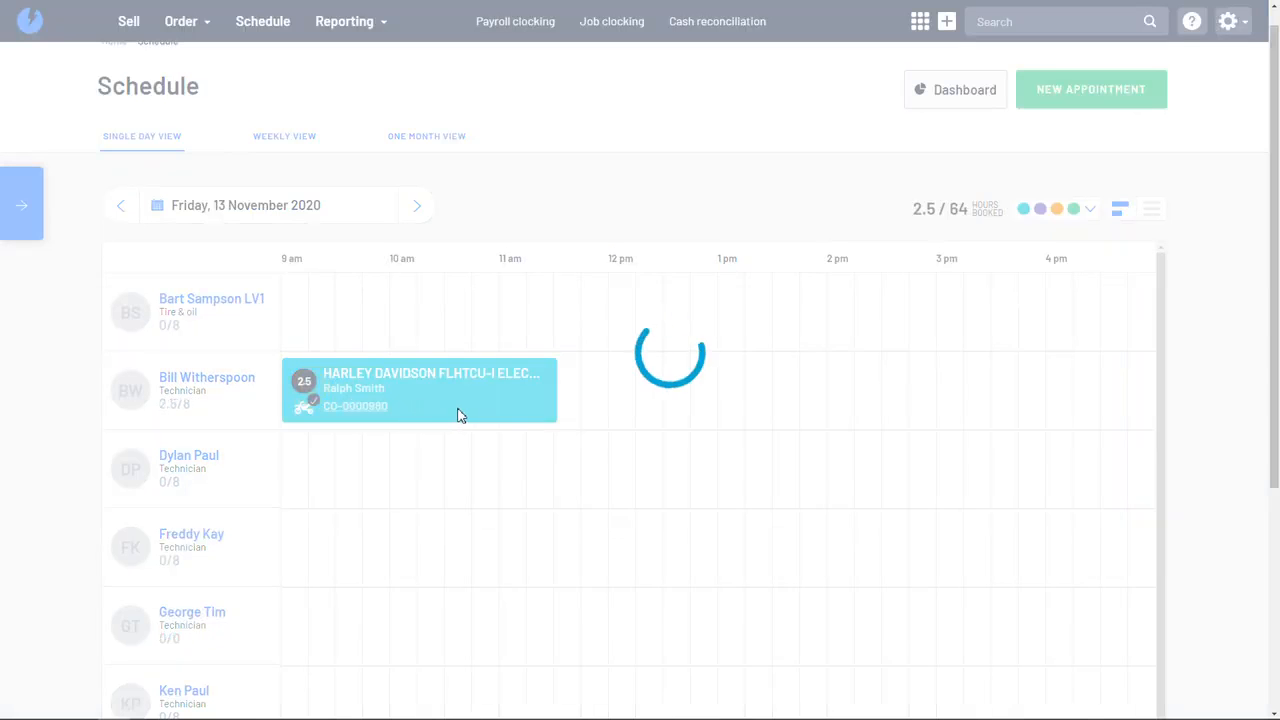
mouse_move(460, 415)
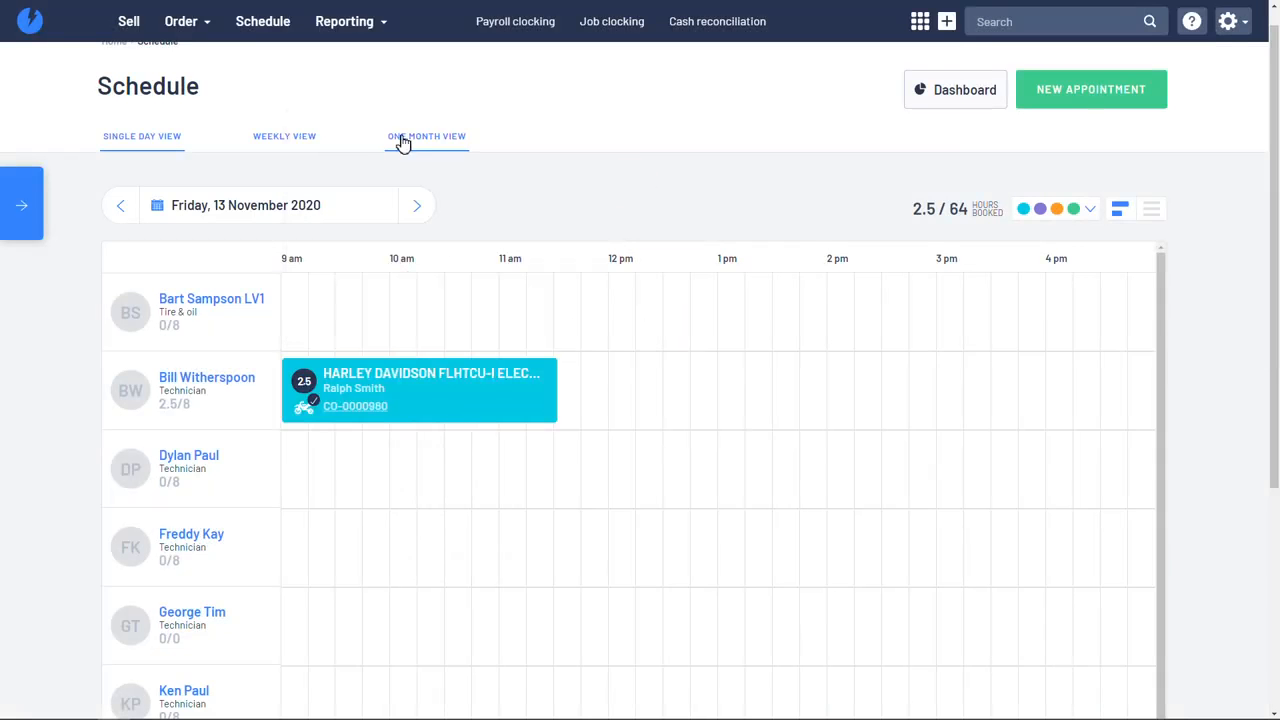
Step: Switch to the one-month schedule and examine each technician's available hours and the hours booked on Friday 13
click(400, 137)
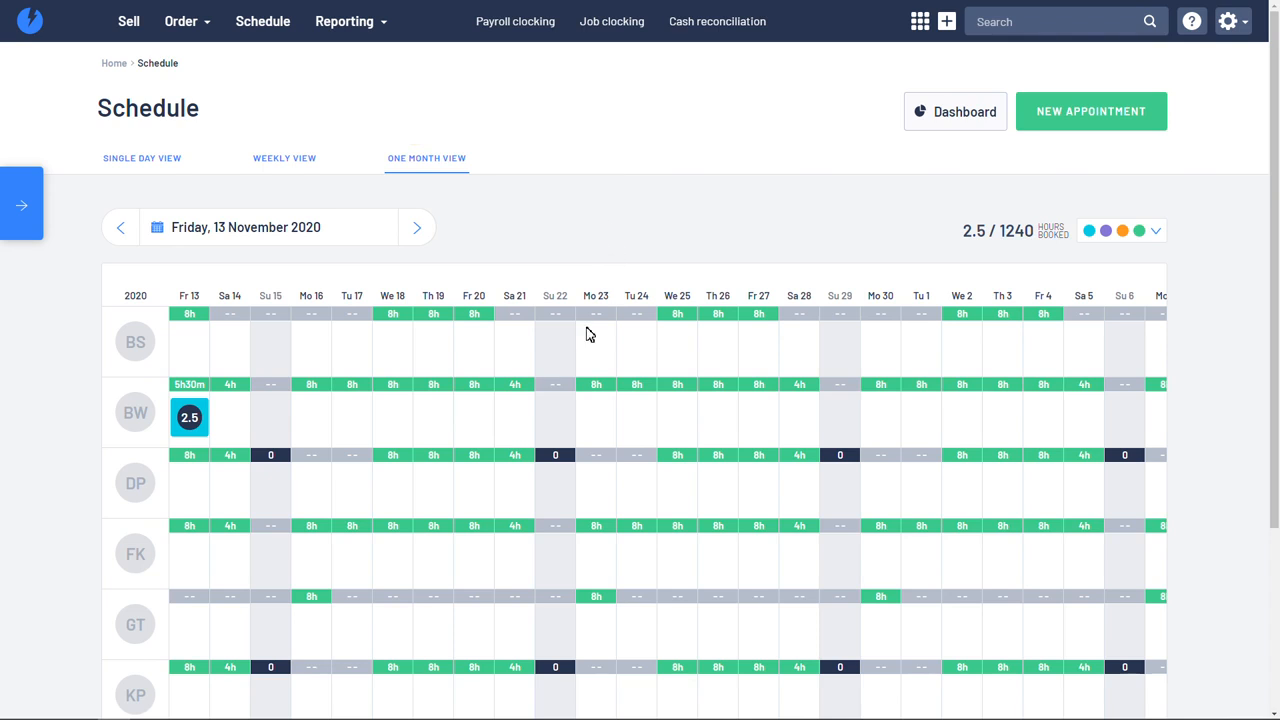
scroll(587, 333, down, 1)
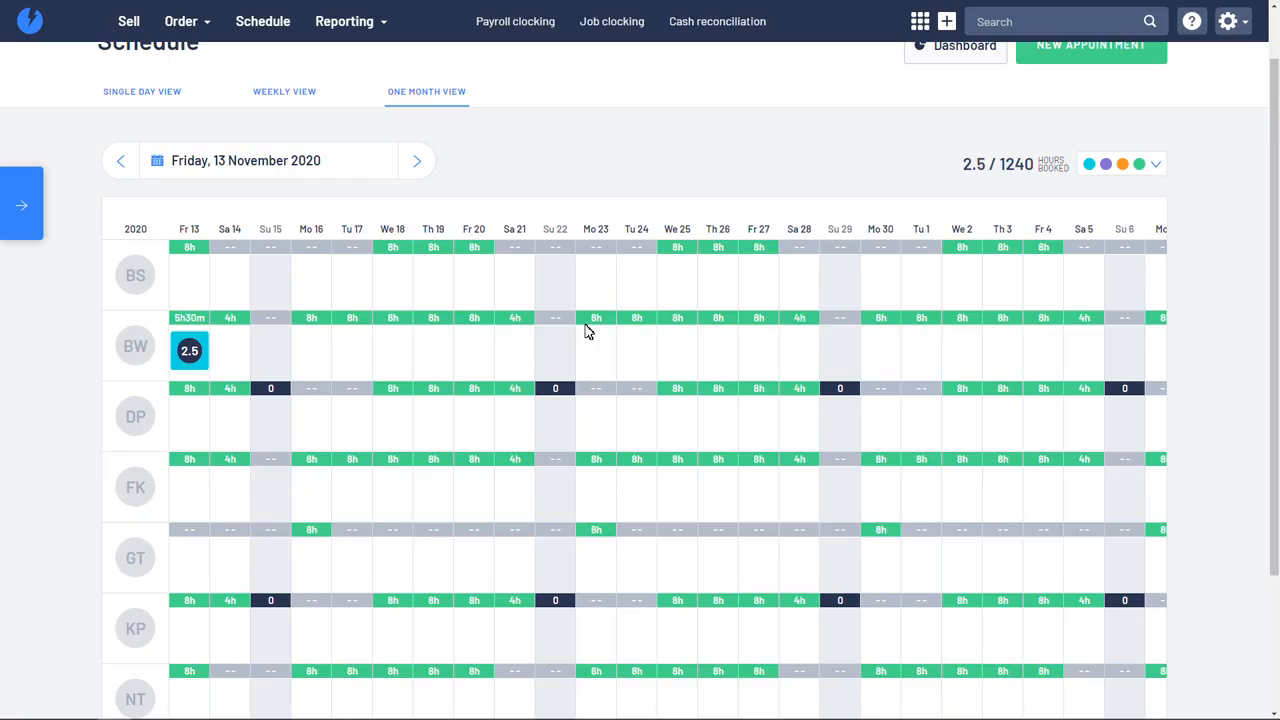
scroll(504, 380, up, 1)
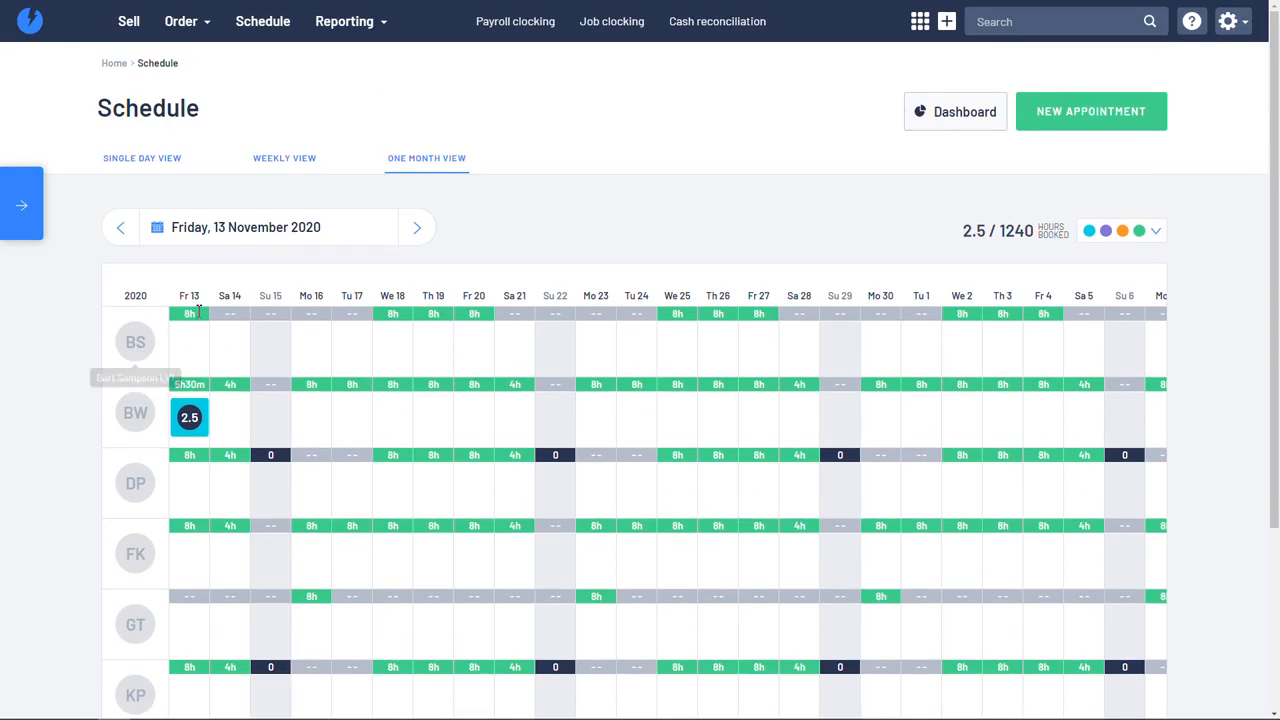
scroll(536, 340, down, 4)
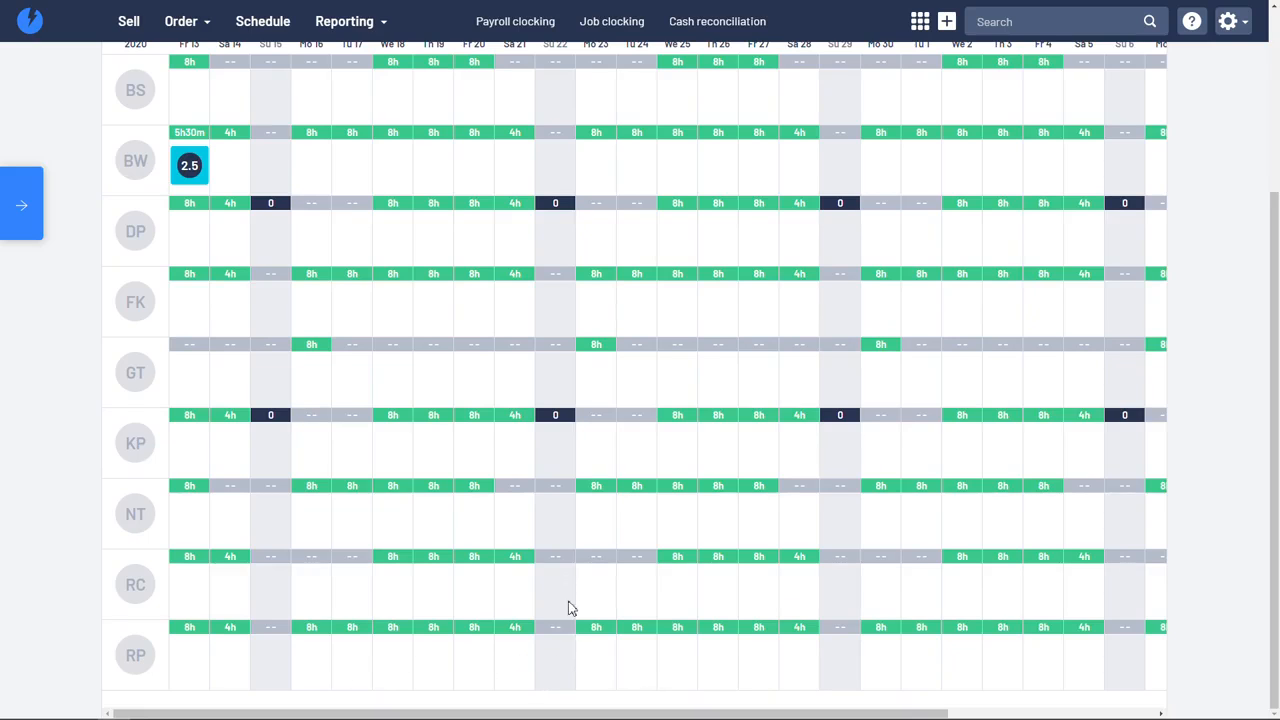
scroll(484, 395, up, 1)
scroll(482, 400, up, 3)
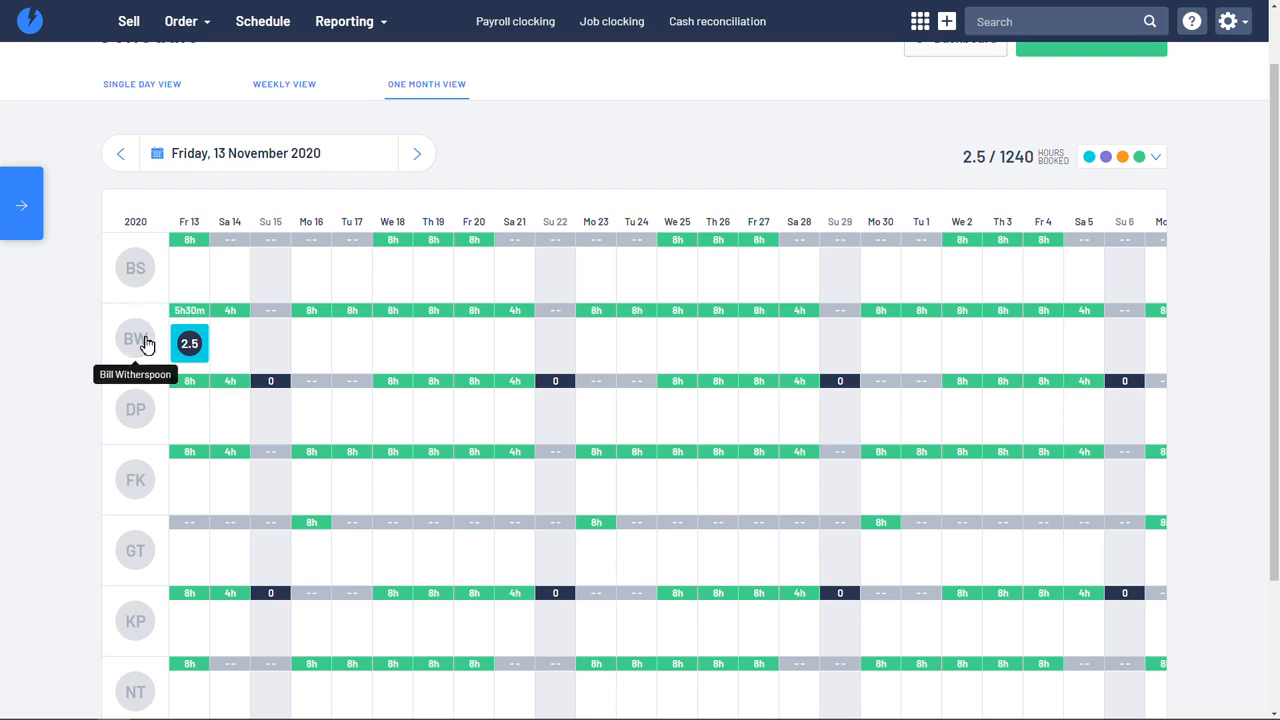
mouse_move(188, 350)
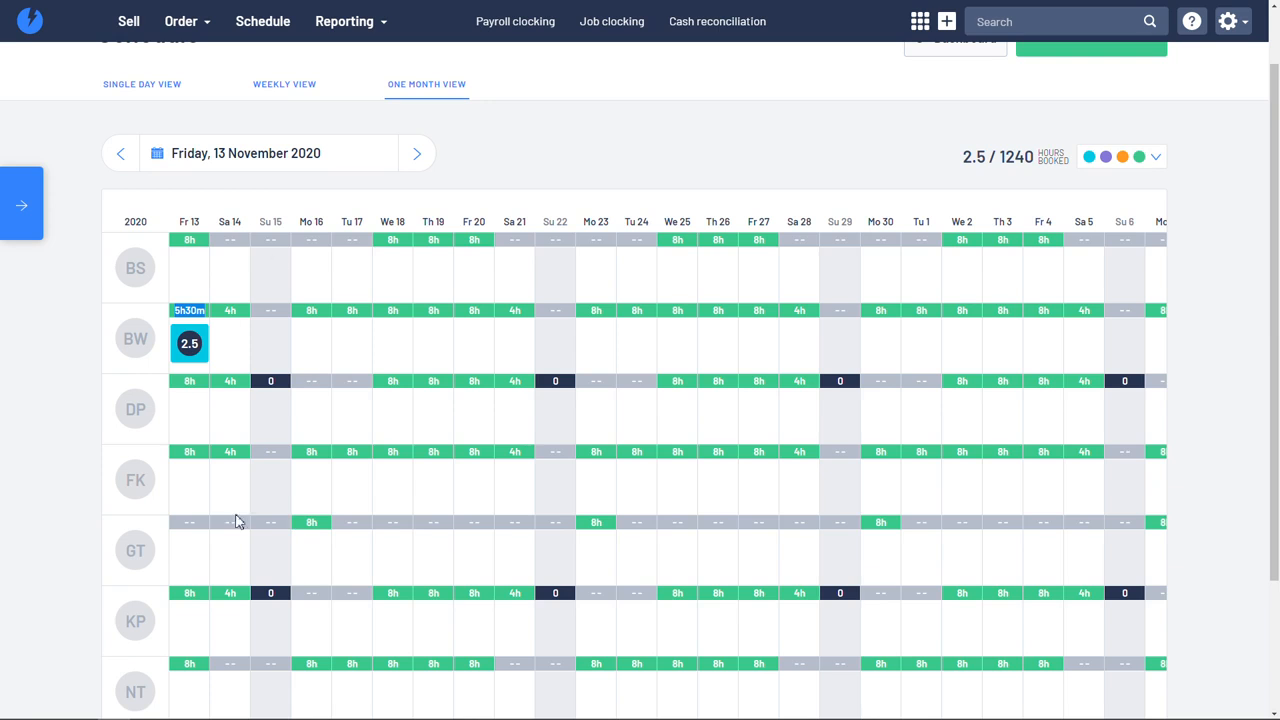
scroll(274, 519, down, 3)
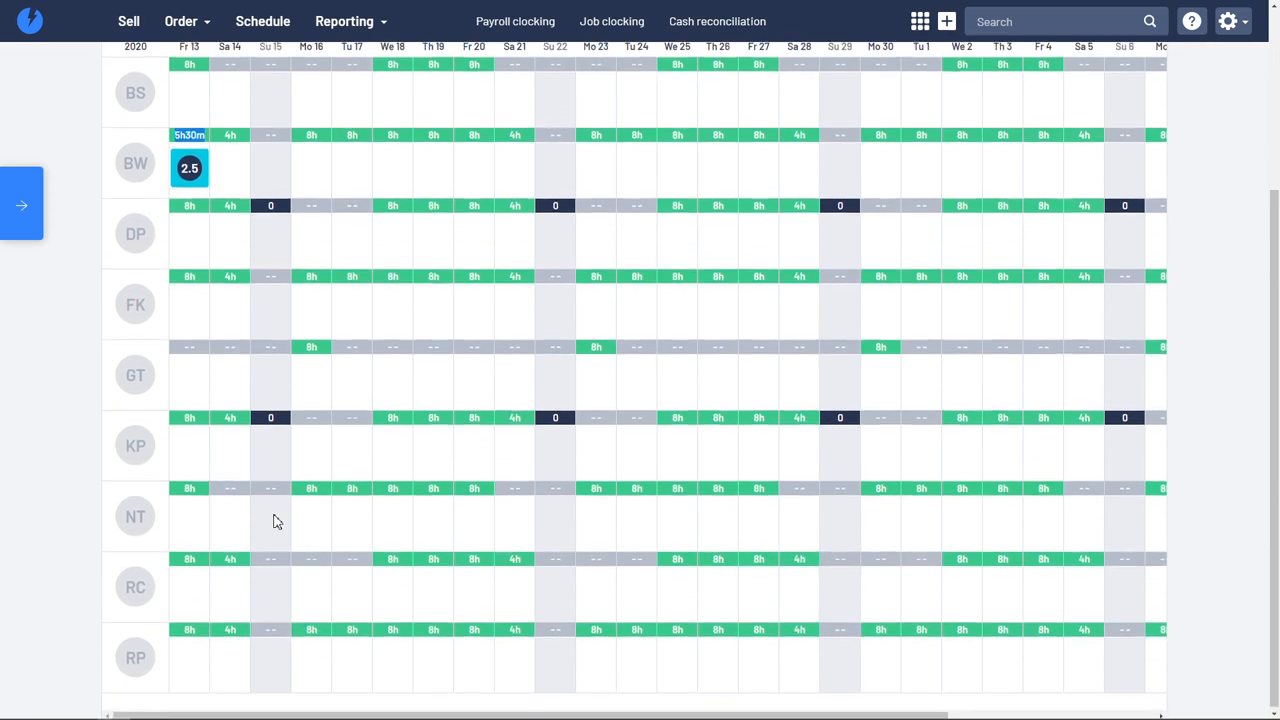
scroll(274, 517, up, 4)
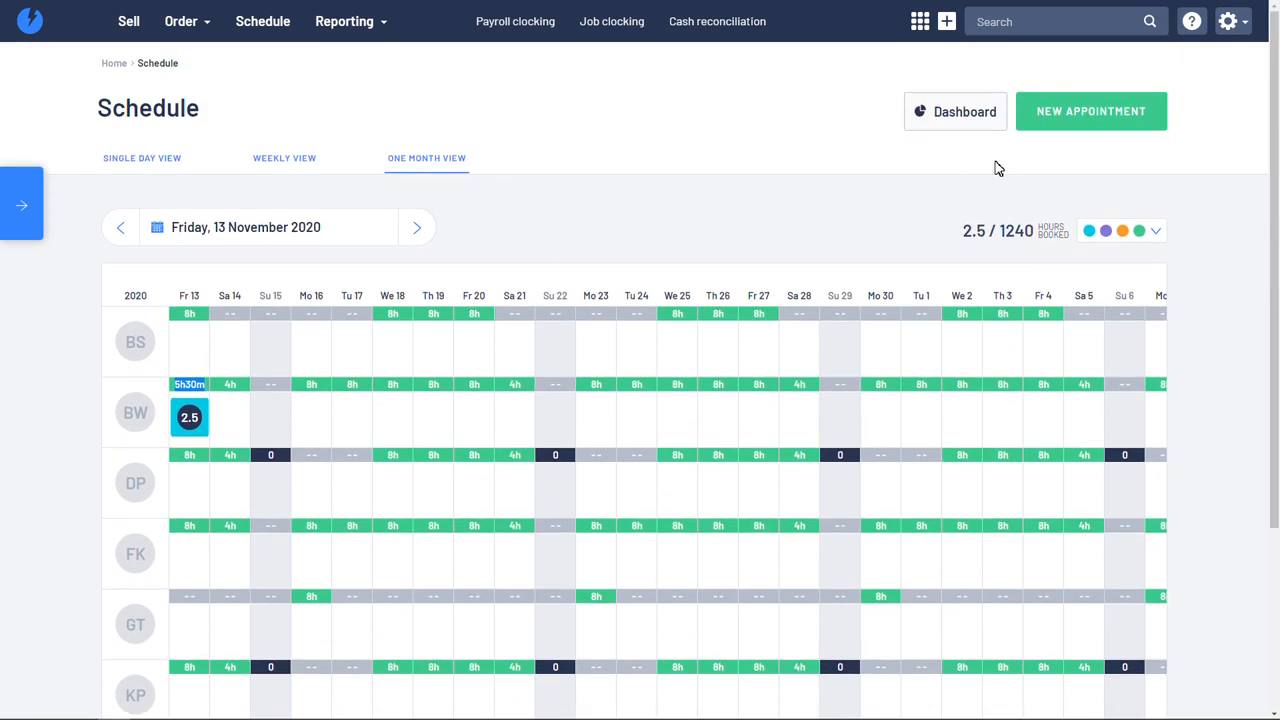
Step: Open the workshop dashboard and compare the estimated and clocked hours of the BRAKE REPAIR job
click(952, 118)
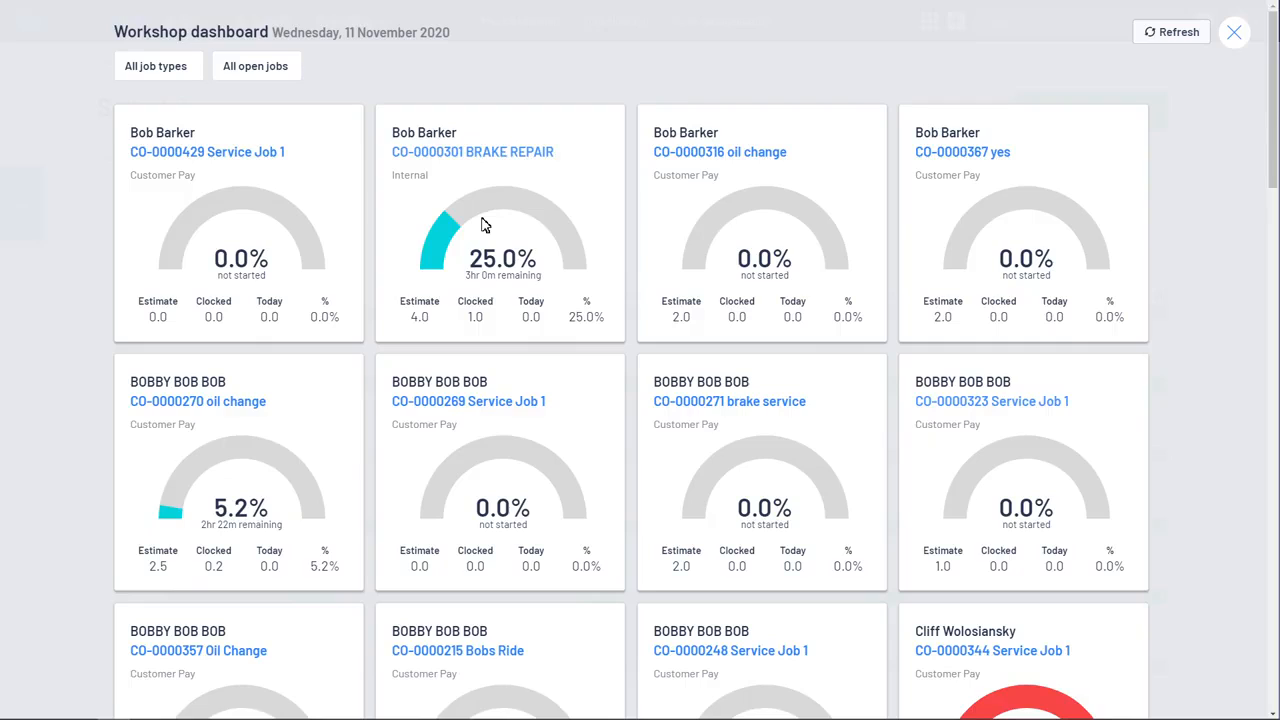
double_click(417, 320)
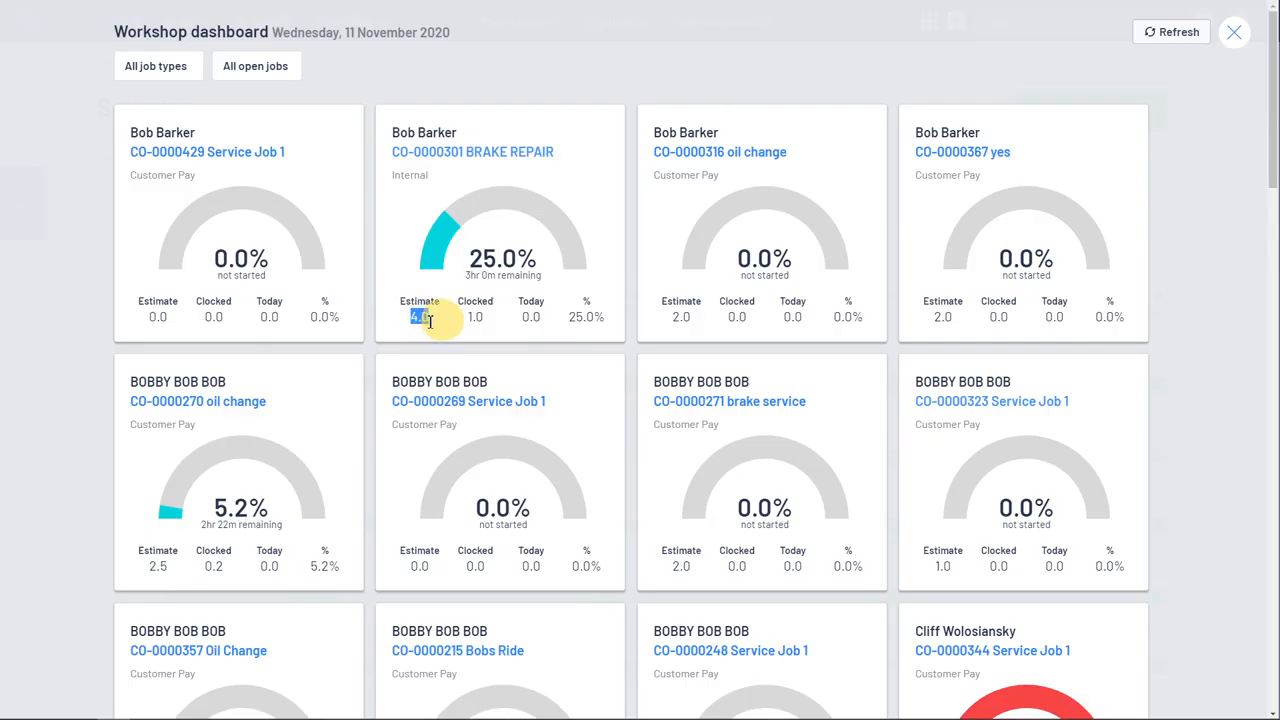
double_click(476, 318)
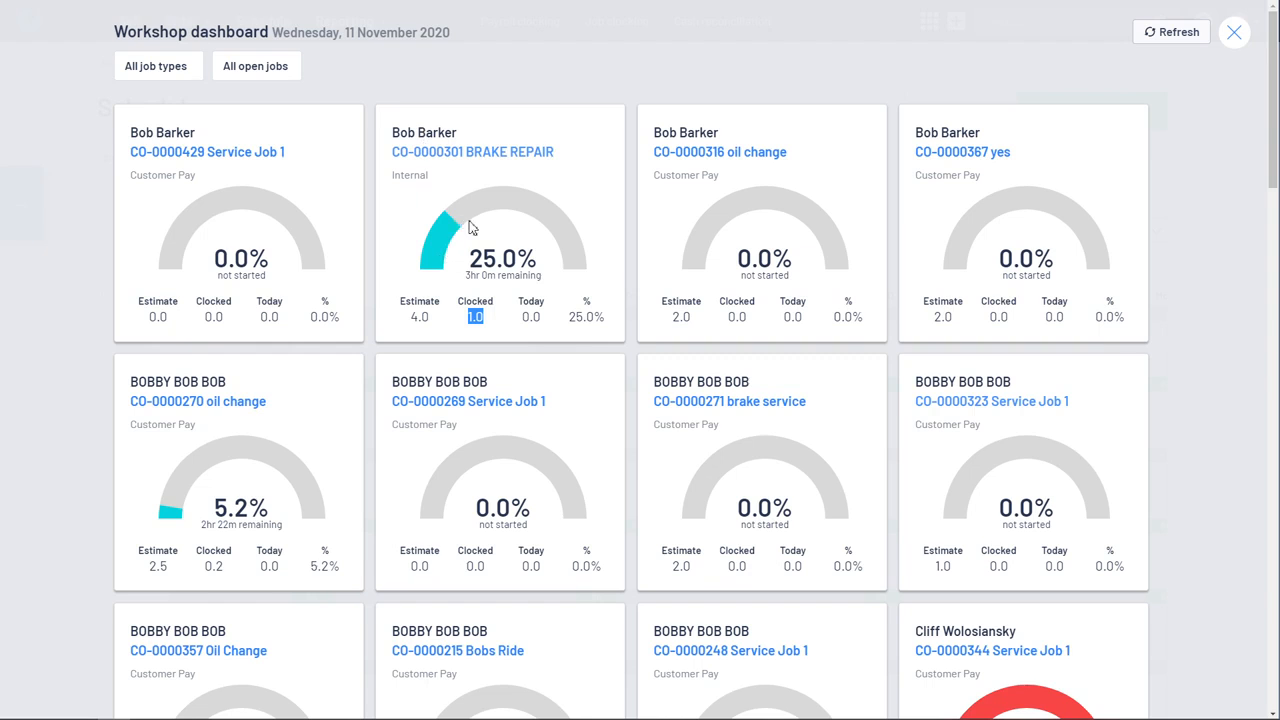
Step: Compare the estimated and clocked hours of the job with the red gauge, and close the workshop dashboard
scroll(645, 245, down, 3)
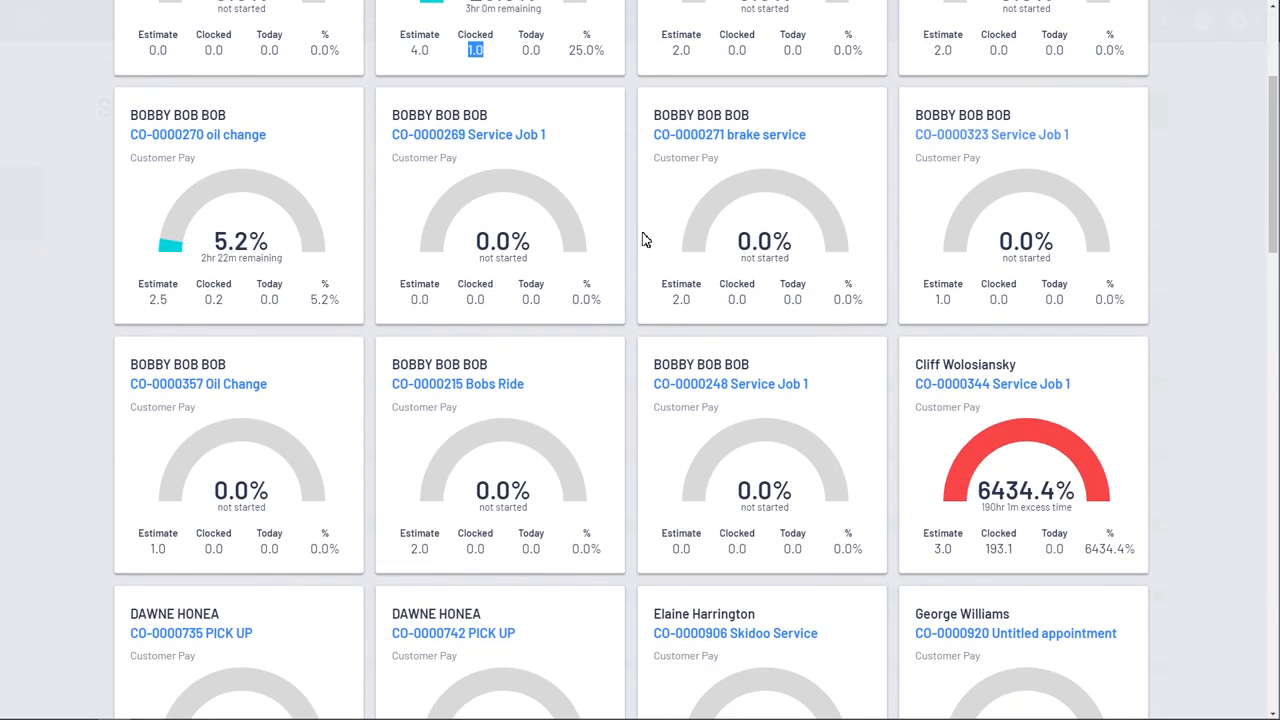
double_click(943, 550)
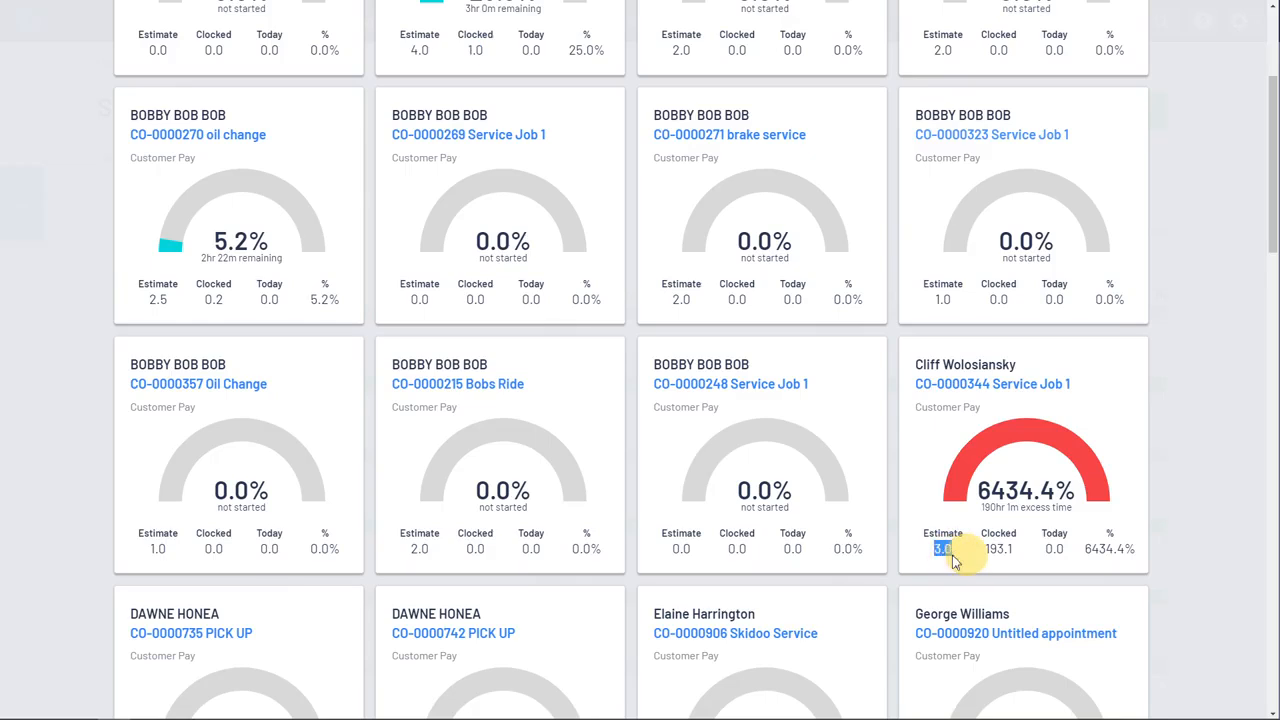
drag(987, 549, 1020, 553)
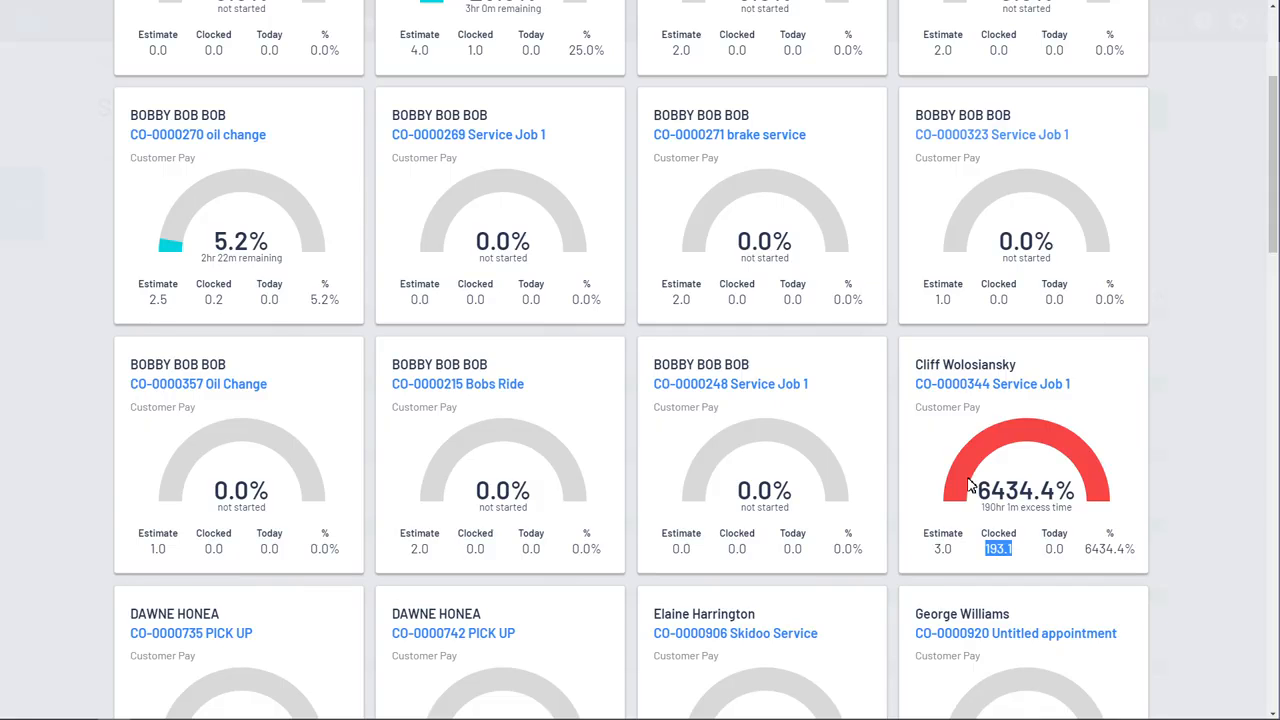
scroll(968, 486, up, 3)
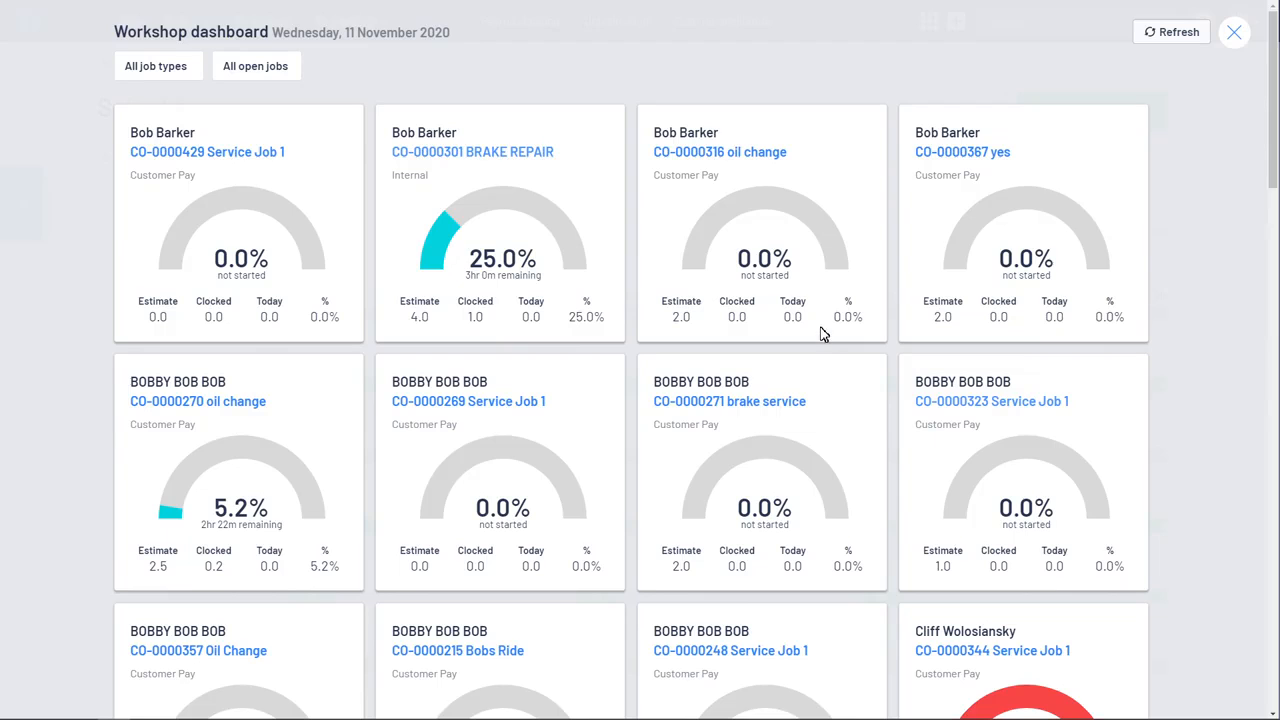
click(1160, 36)
click(1236, 36)
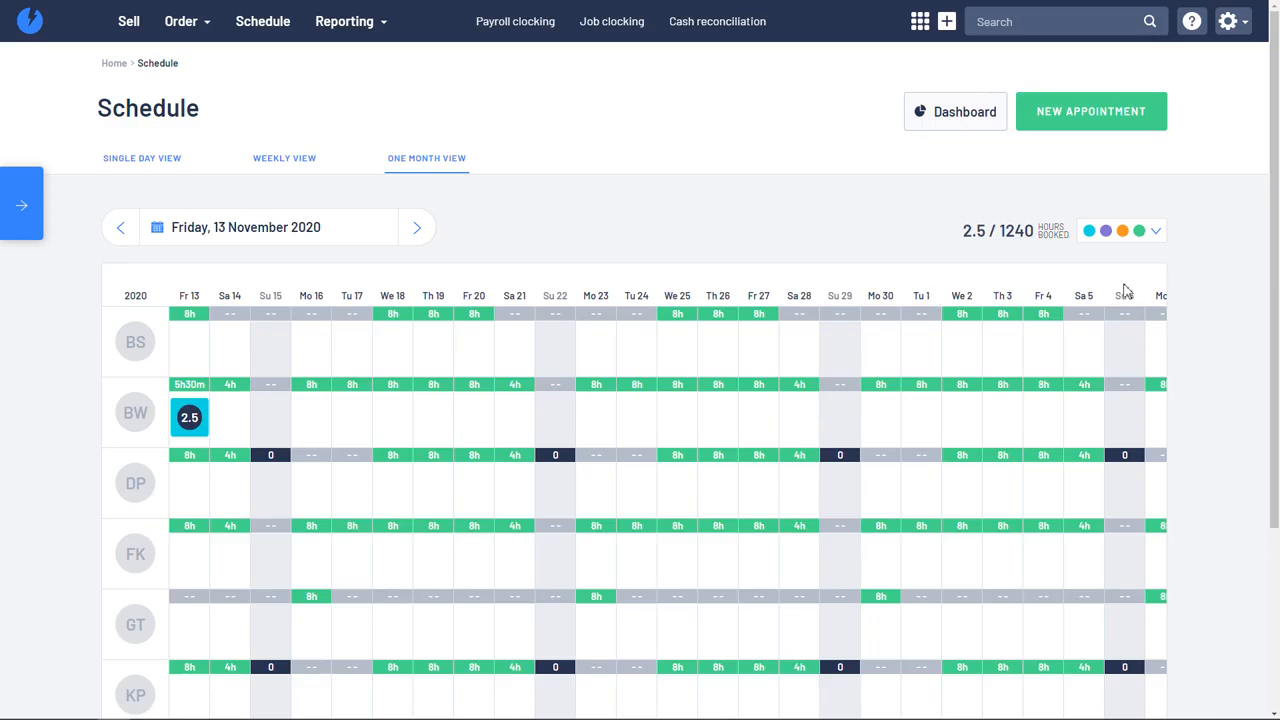
Step: Show the schedule's colour legend and check the list of un-assigned appointments, including the EZGO TXT pick-up's details
click(1157, 233)
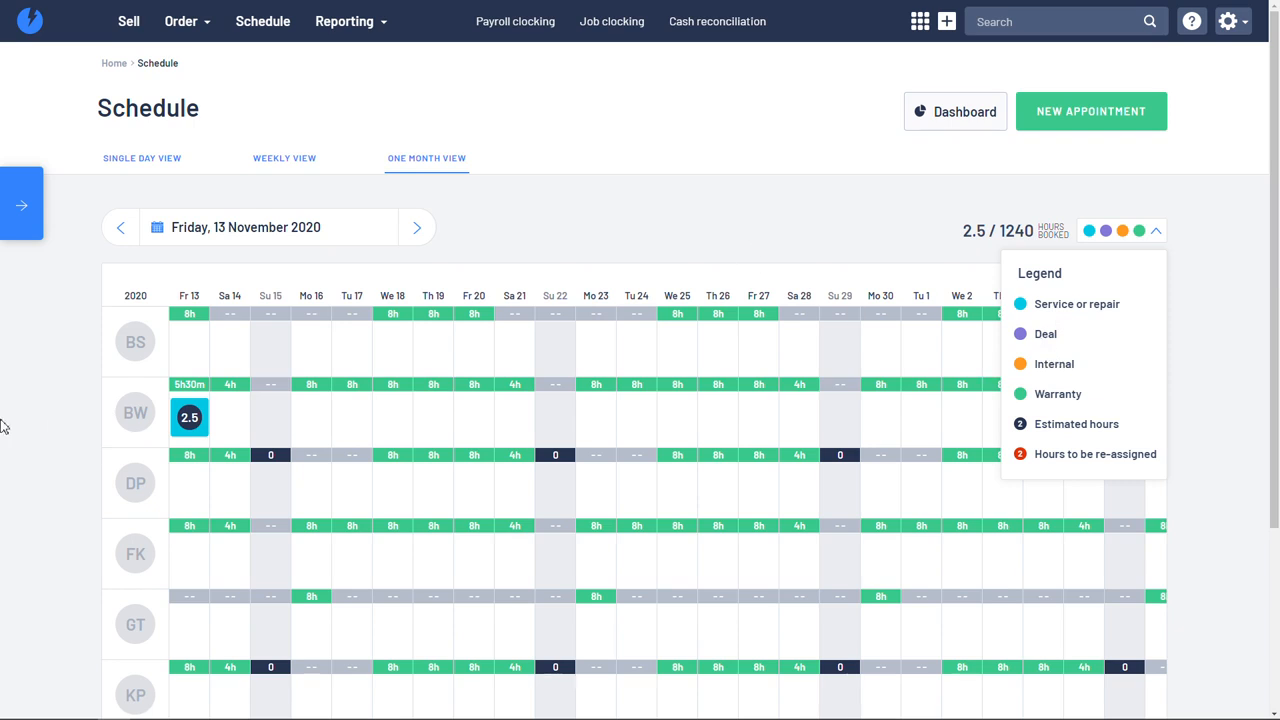
click(24, 210)
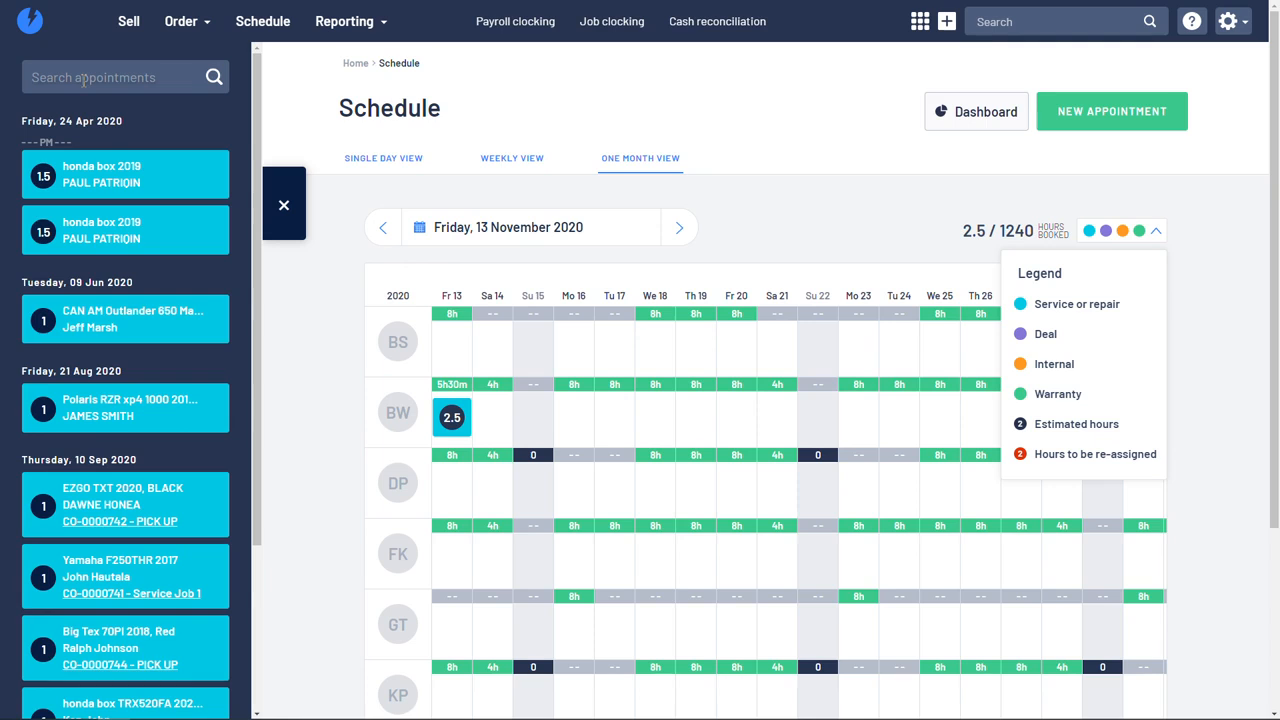
mouse_move(92, 533)
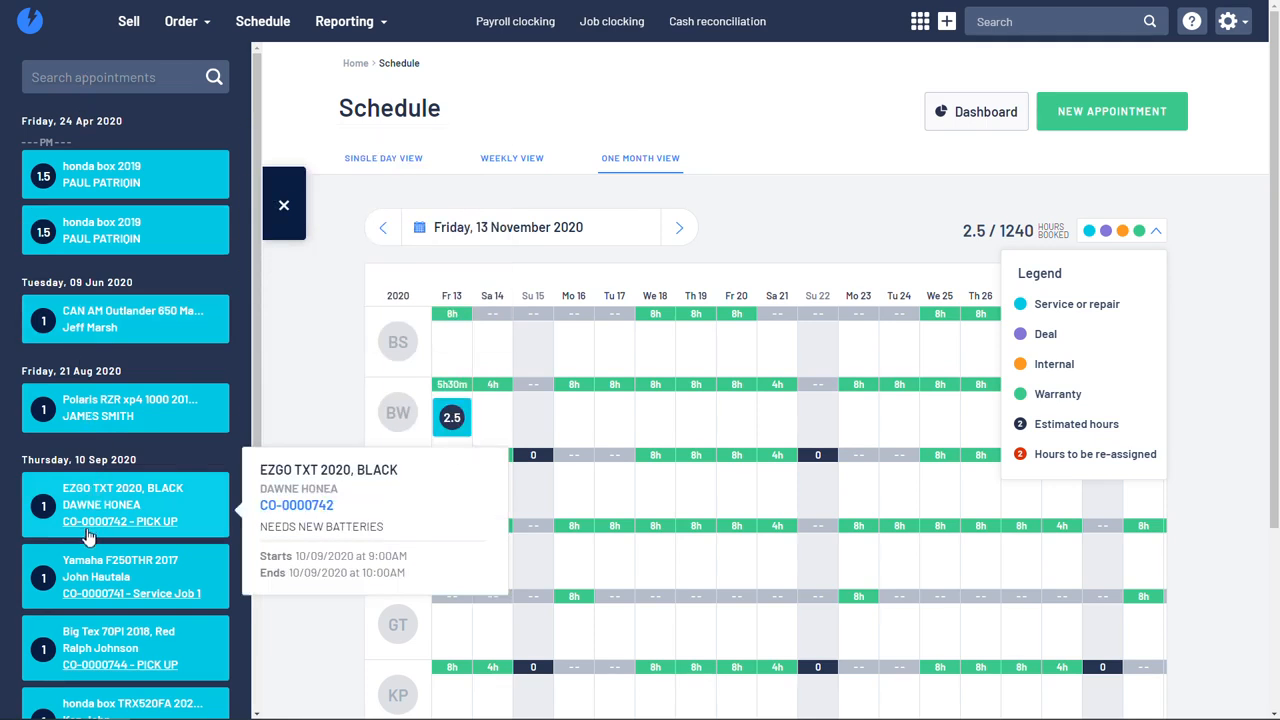
click(290, 222)
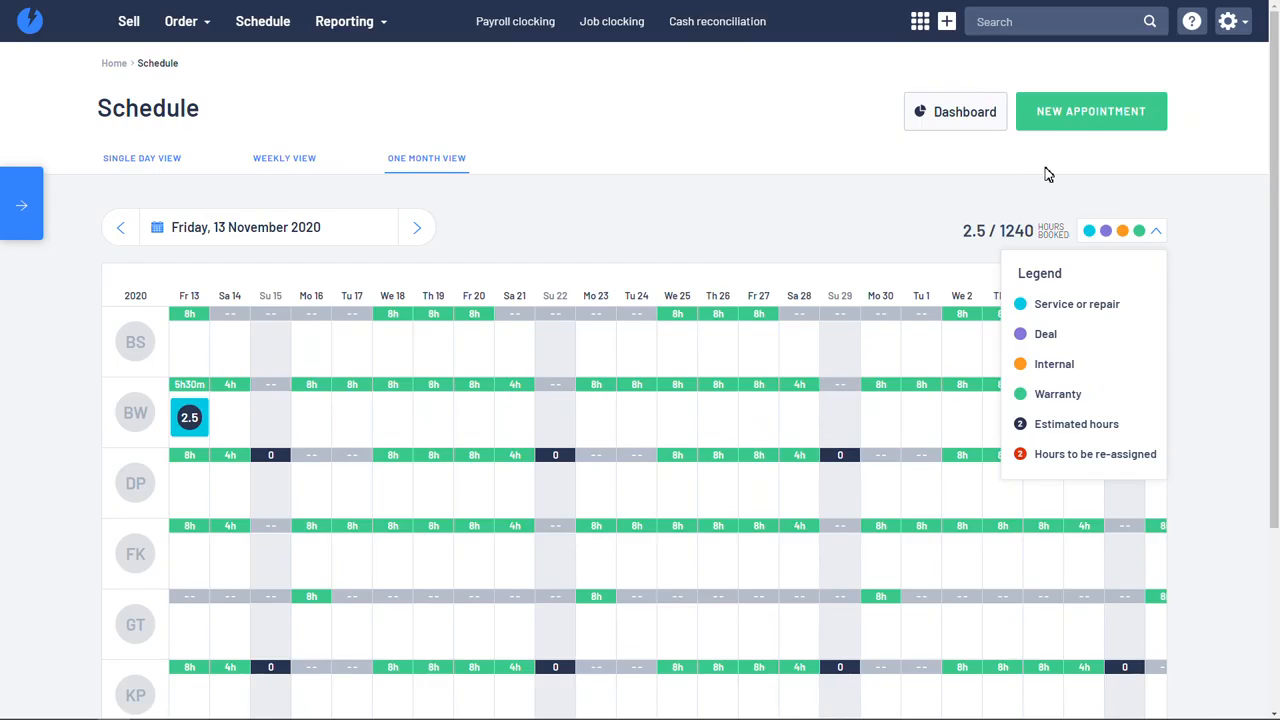
Step: Open a new appointment form and review its customer search, concern and job type fields
click(1100, 125)
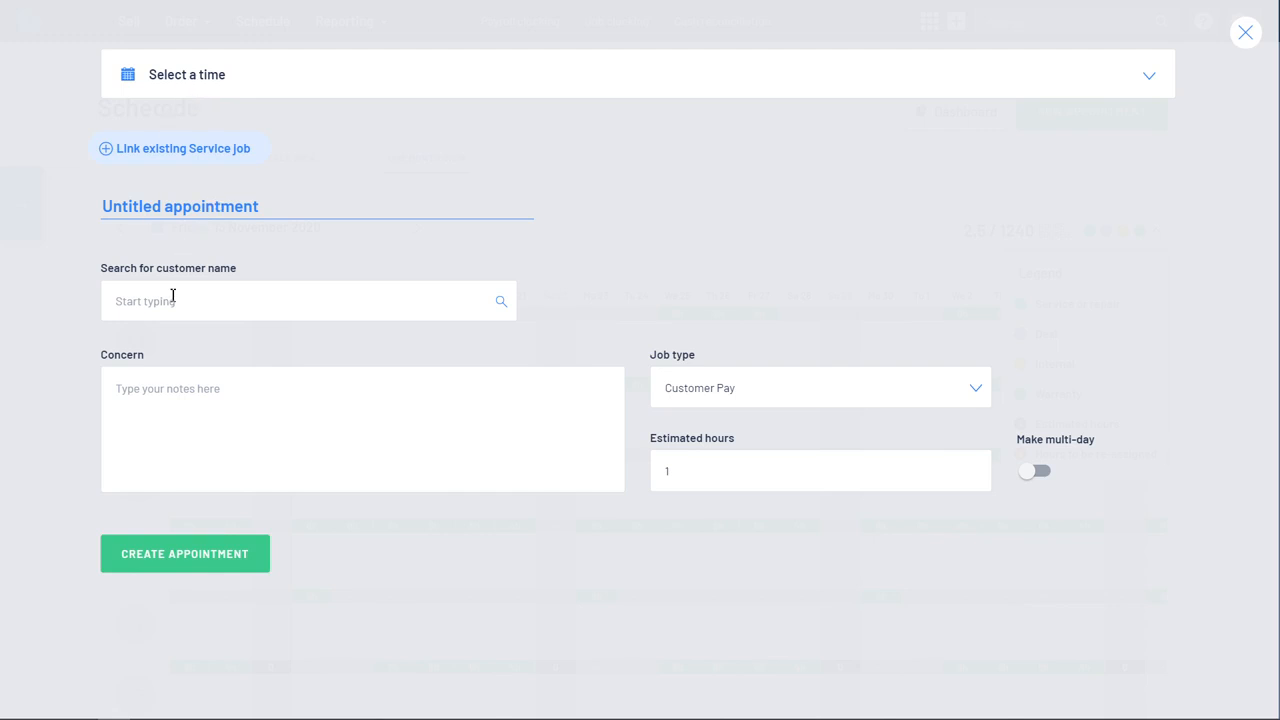
drag(187, 268, 126, 271)
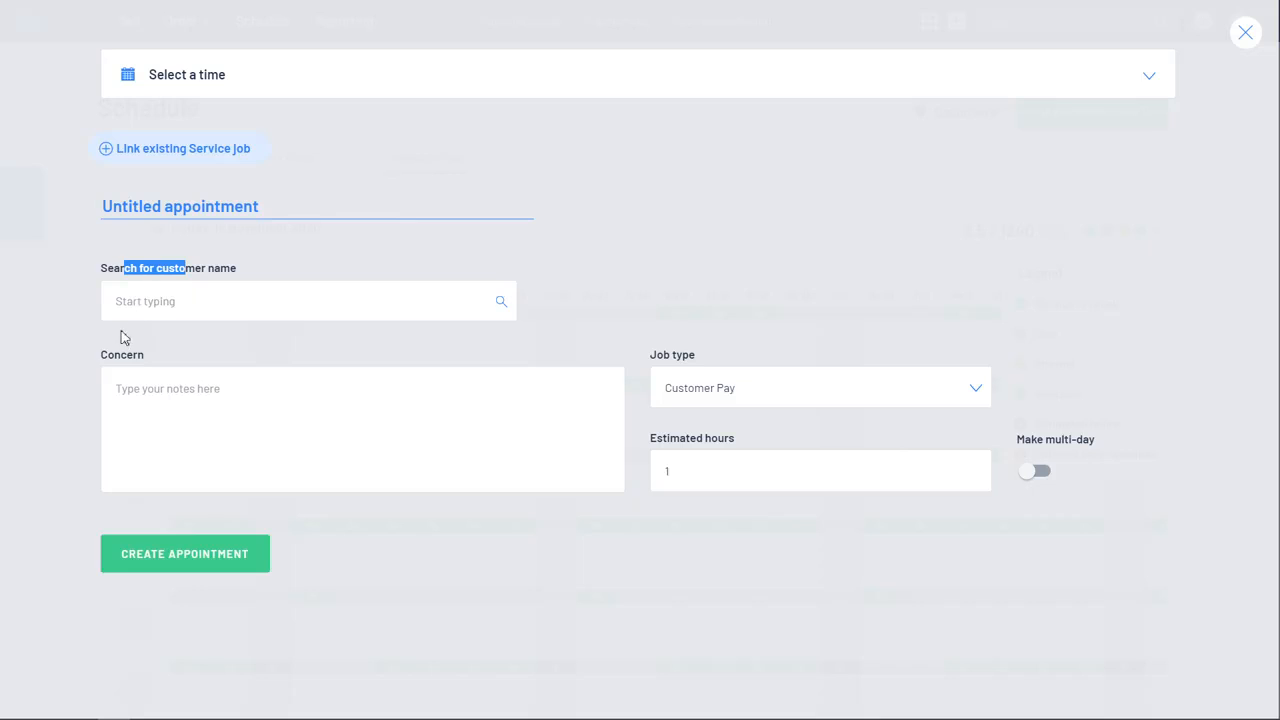
drag(108, 358, 137, 360)
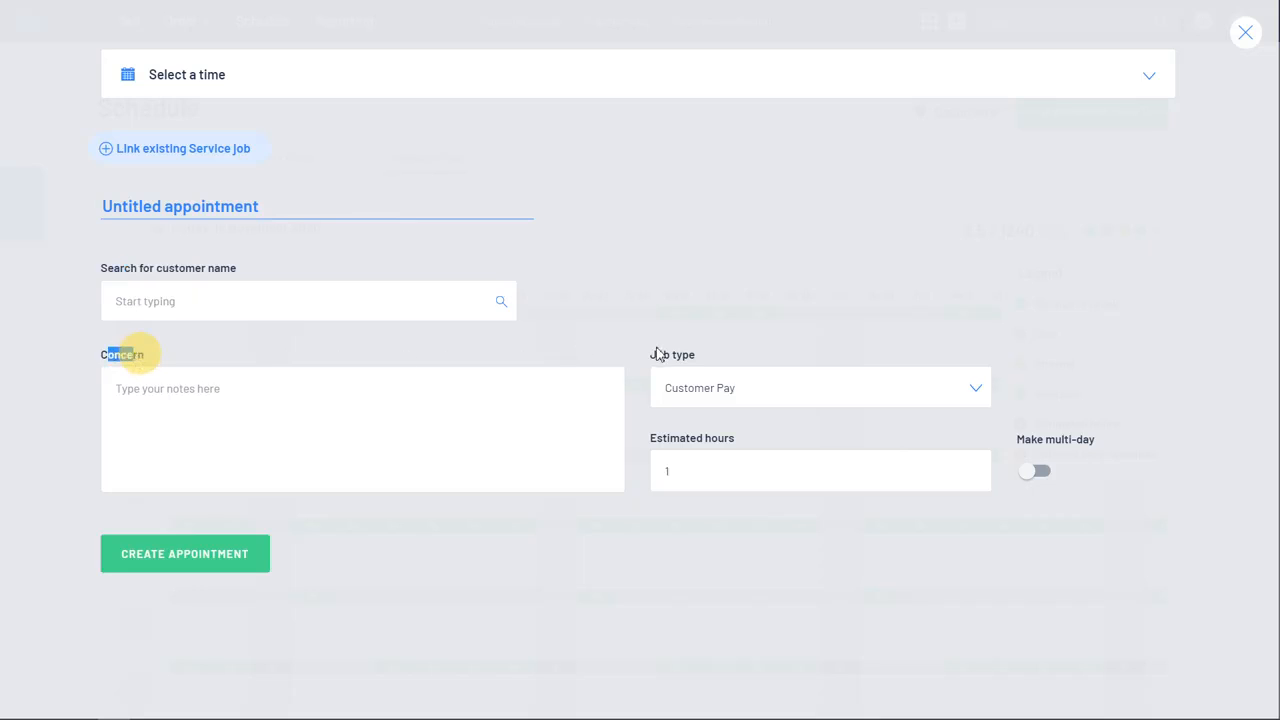
drag(656, 355, 697, 354)
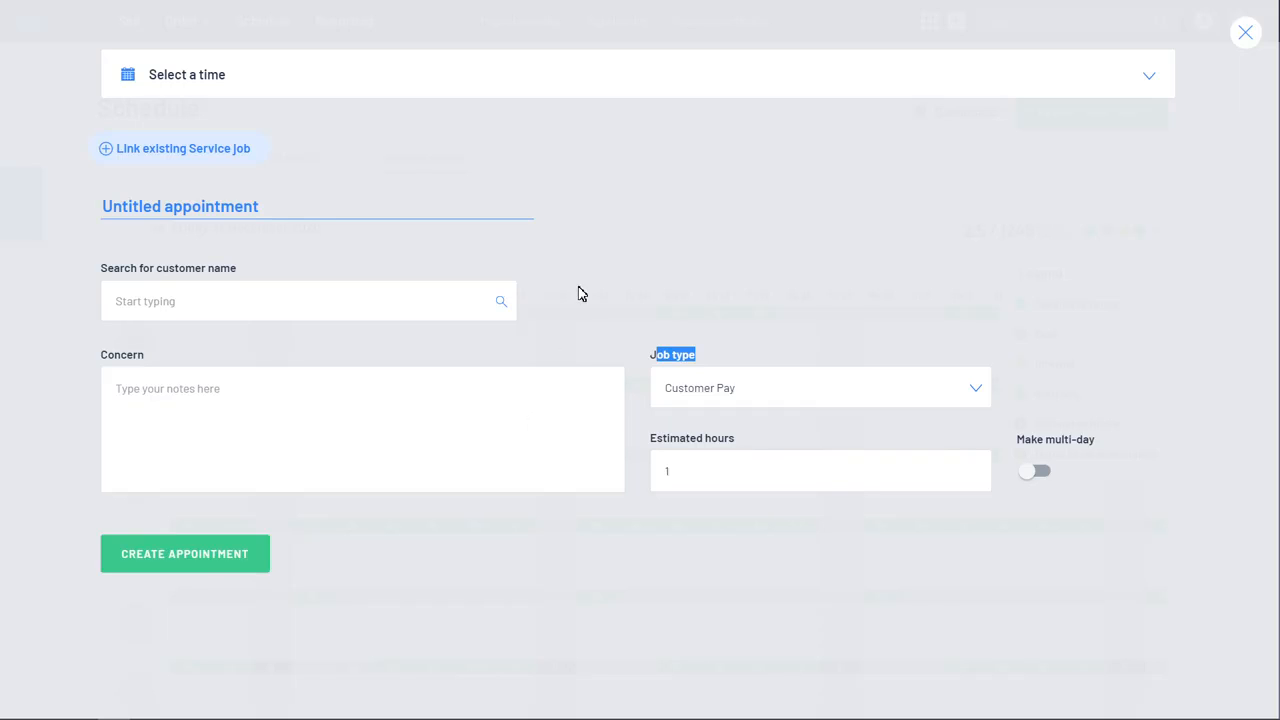
click(606, 290)
Step: Search existing service jobs for "company", link the first Big Tex 70PI Service Job 1 to the appointment, and close the form without creating it
click(202, 152)
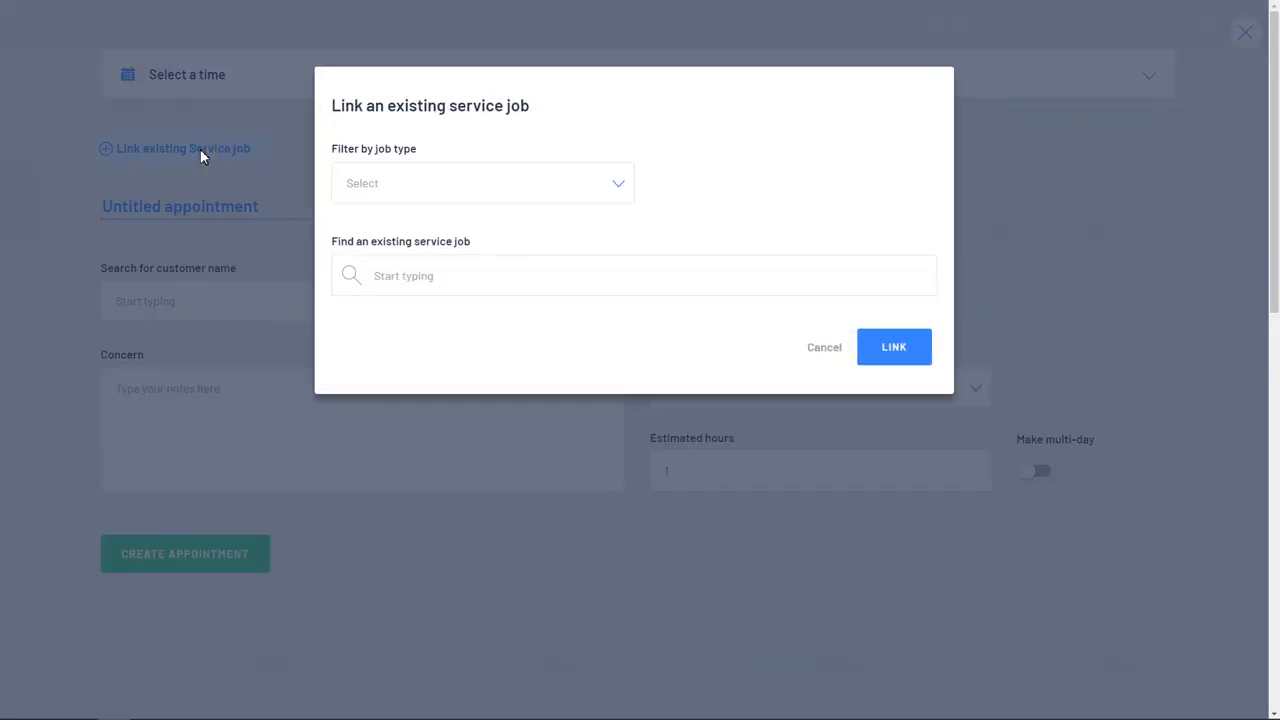
click(517, 275)
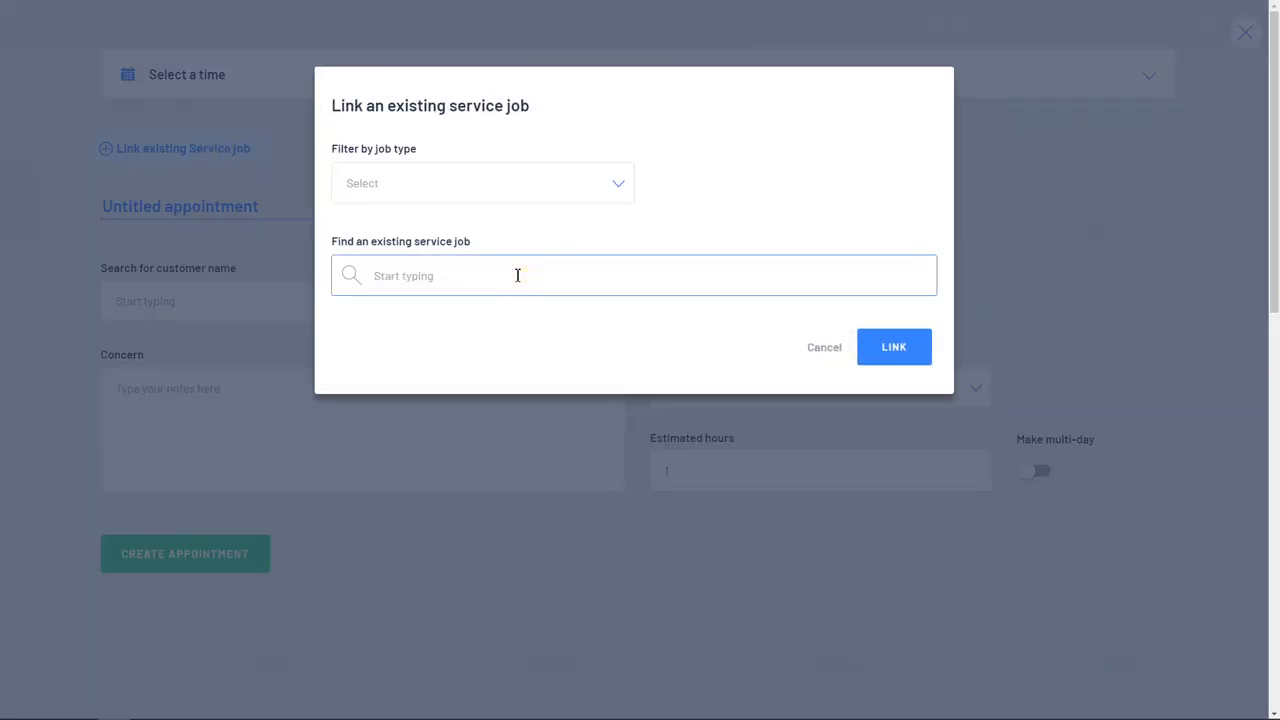
text(company)
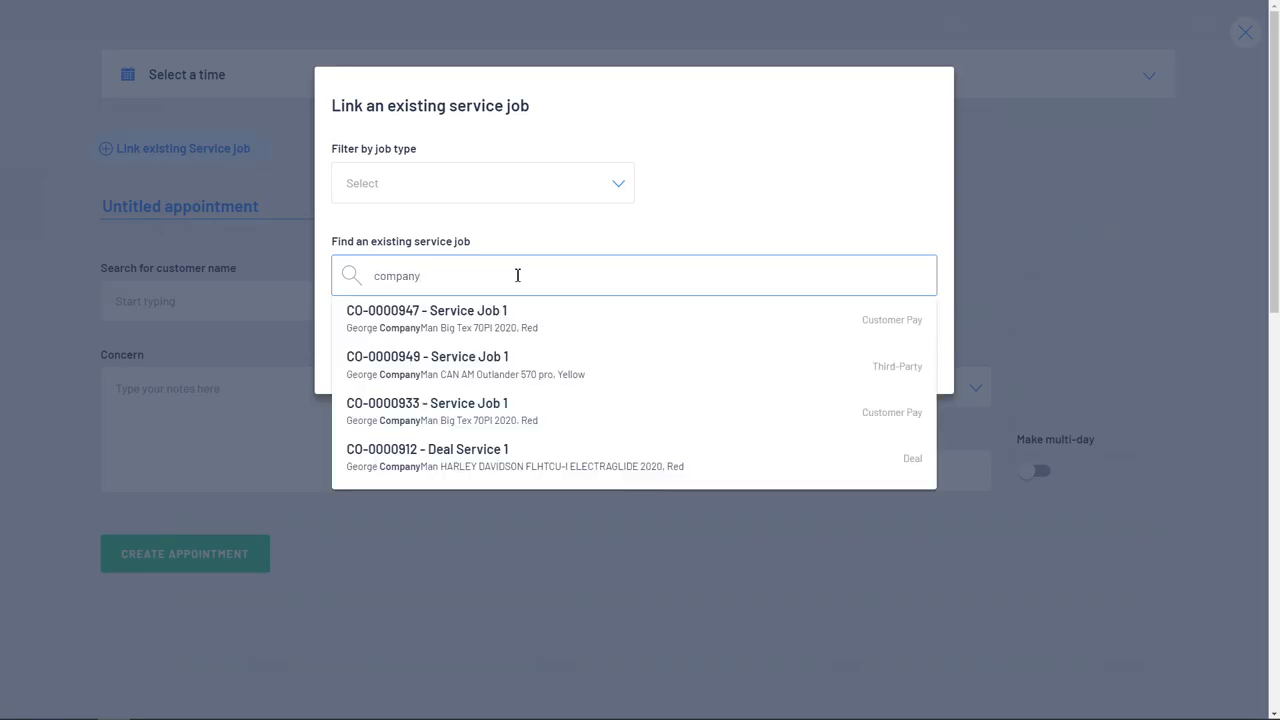
click(408, 317)
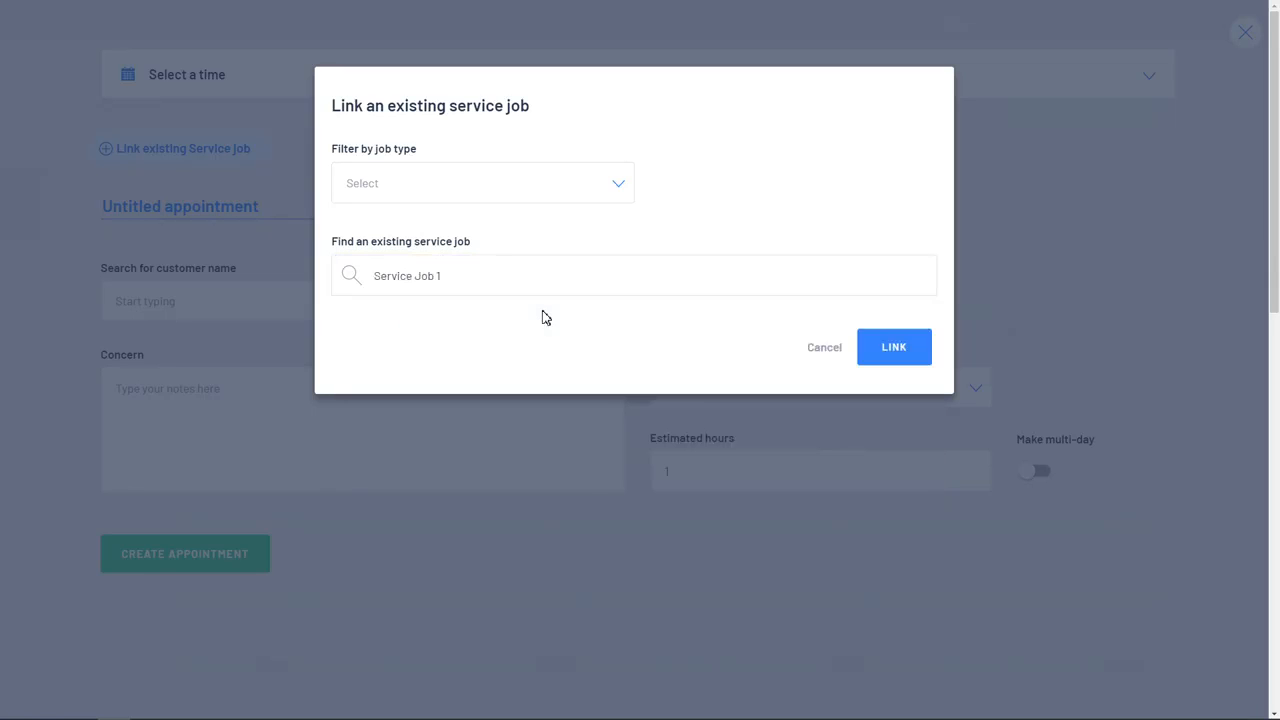
click(886, 349)
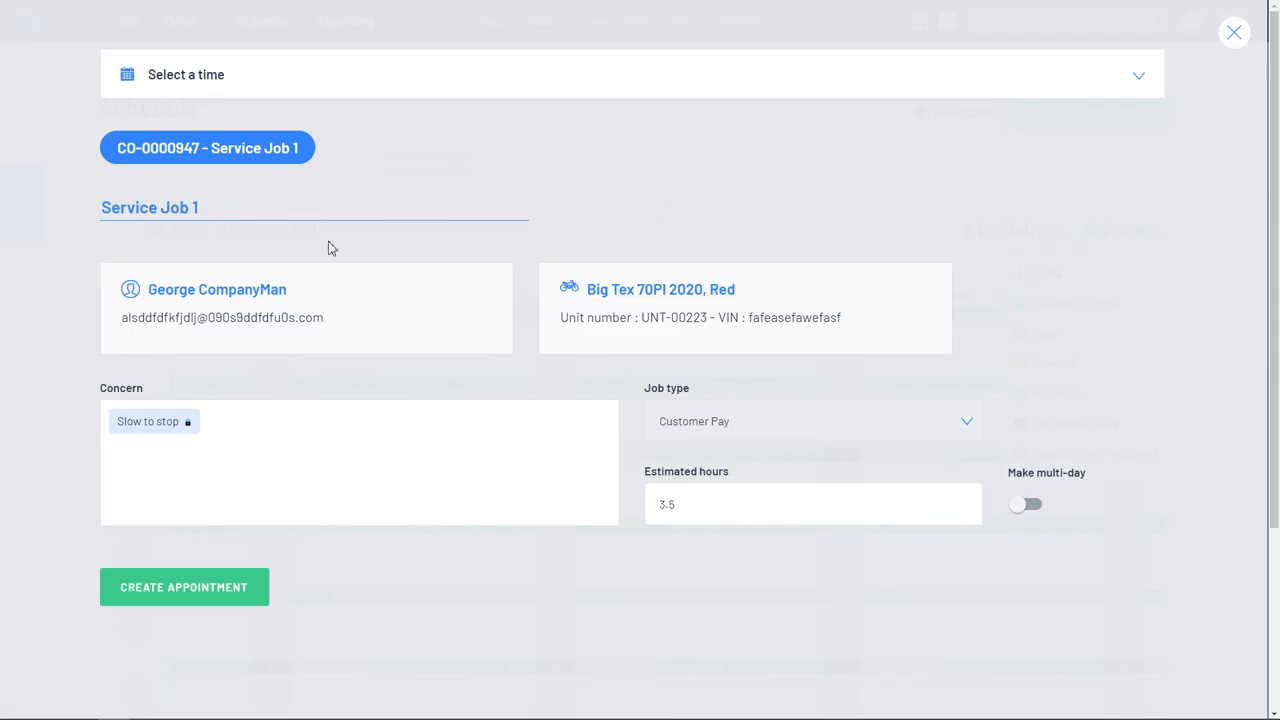
click(1235, 40)
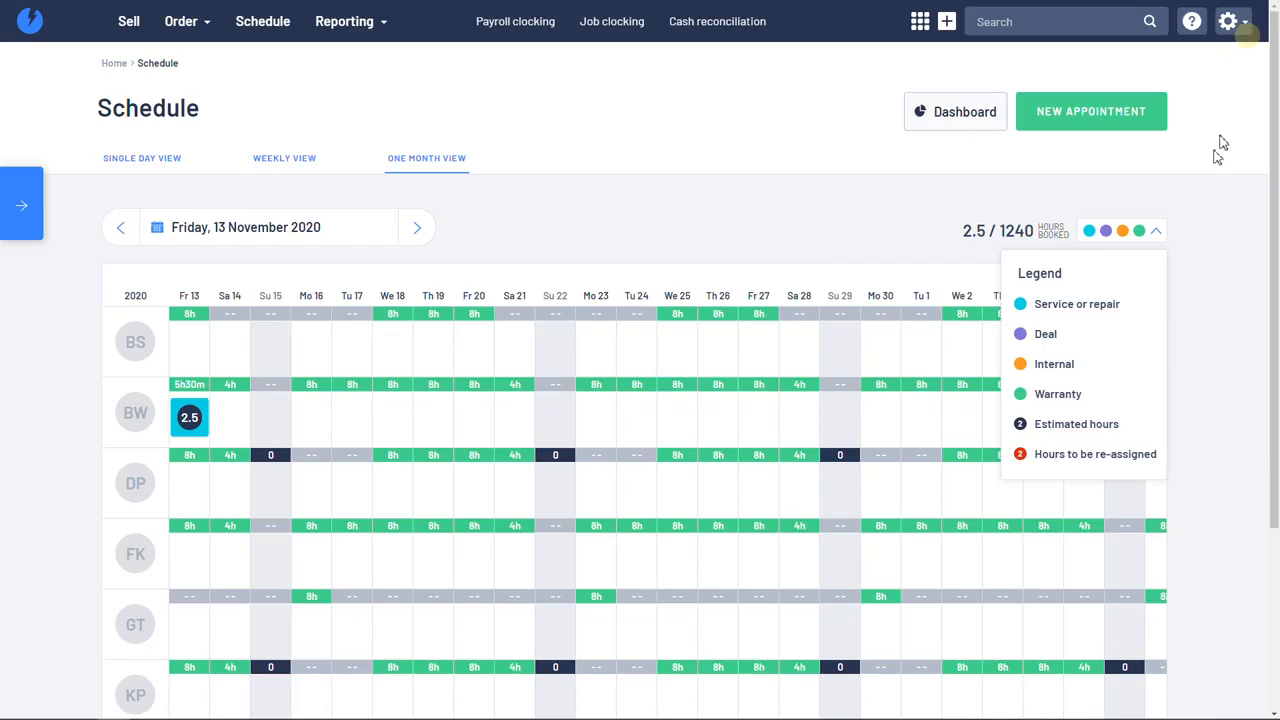
Step: From the home dashboard, list the new Customer Pay service jobs and open the first order, with the Big Tex 70PI 2020
click(27, 32)
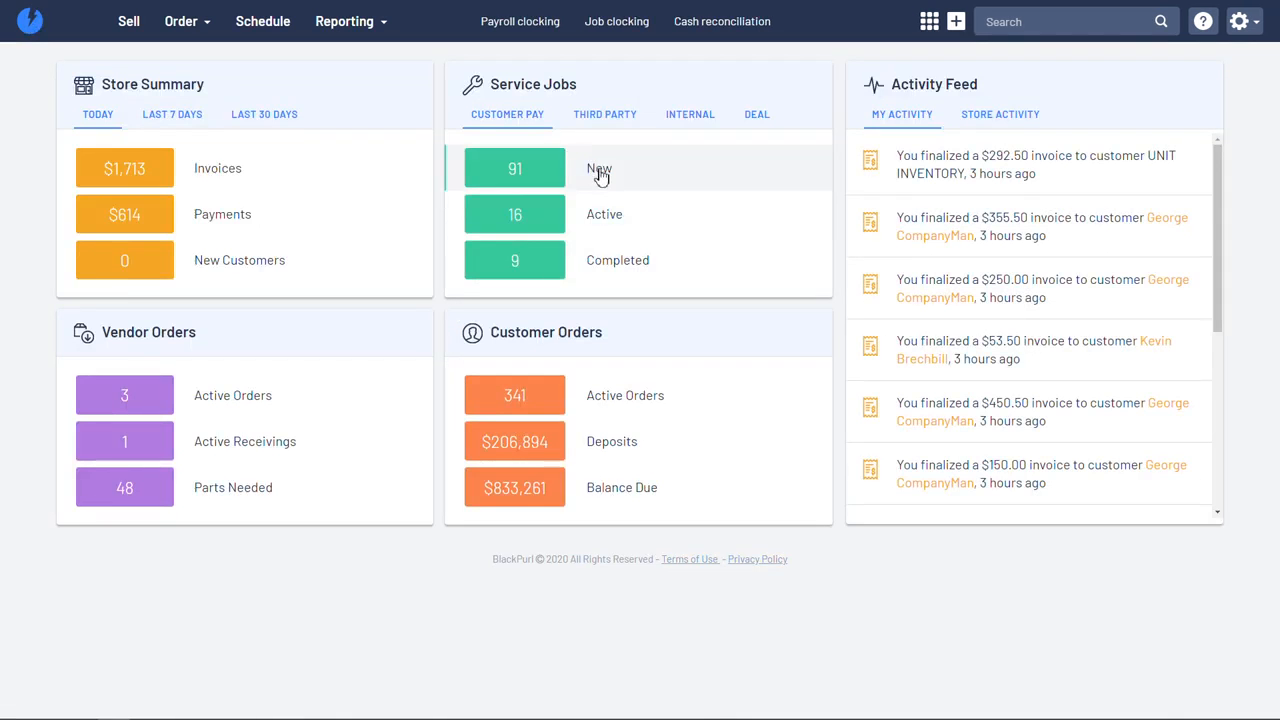
click(612, 222)
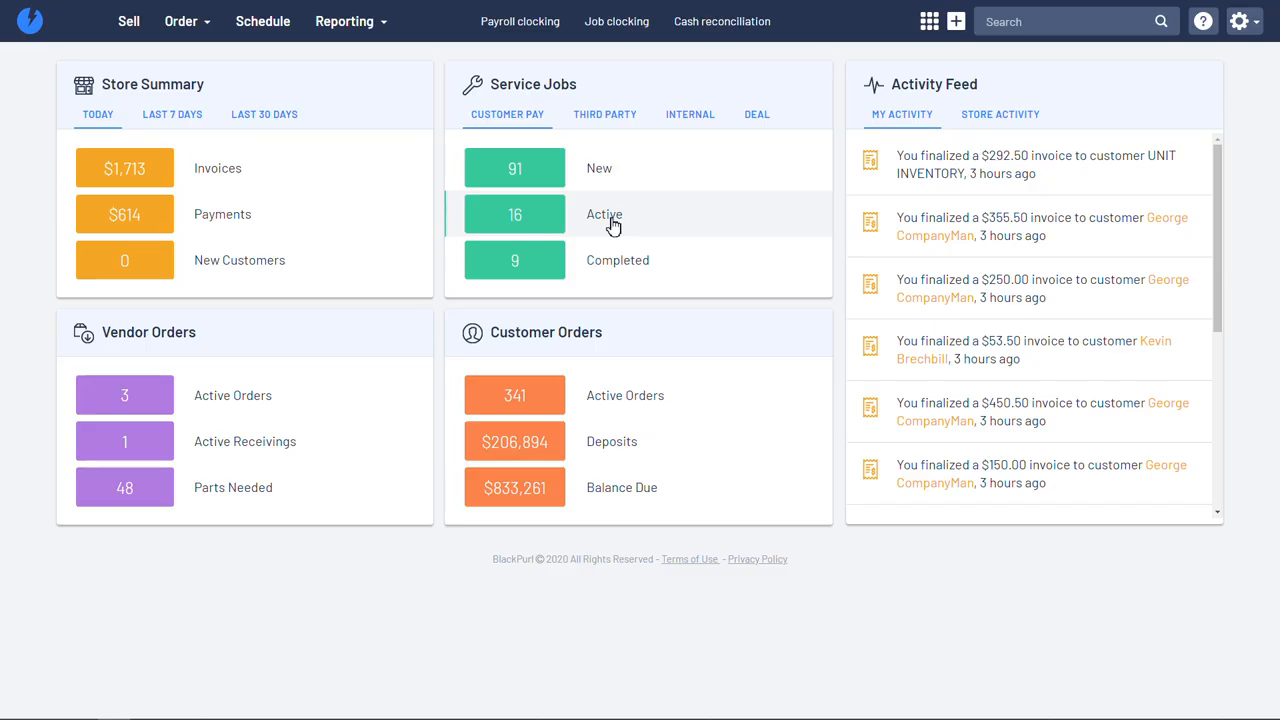
click(613, 222)
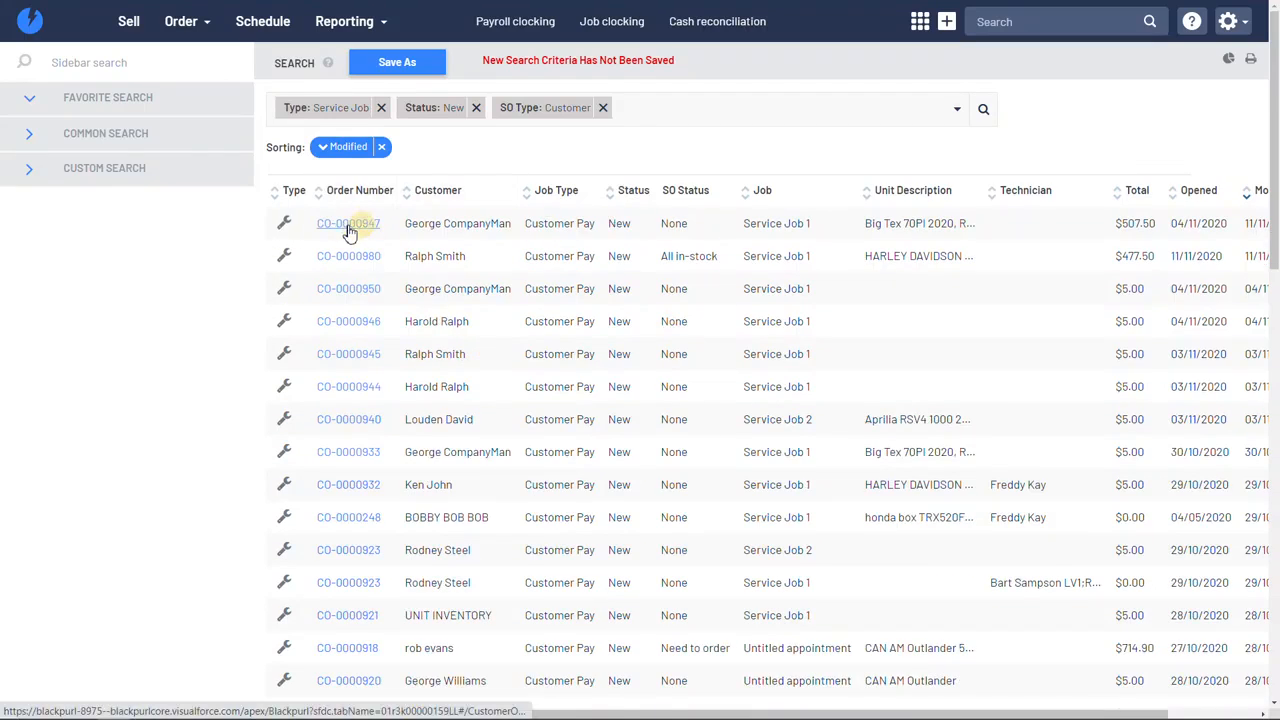
click(349, 230)
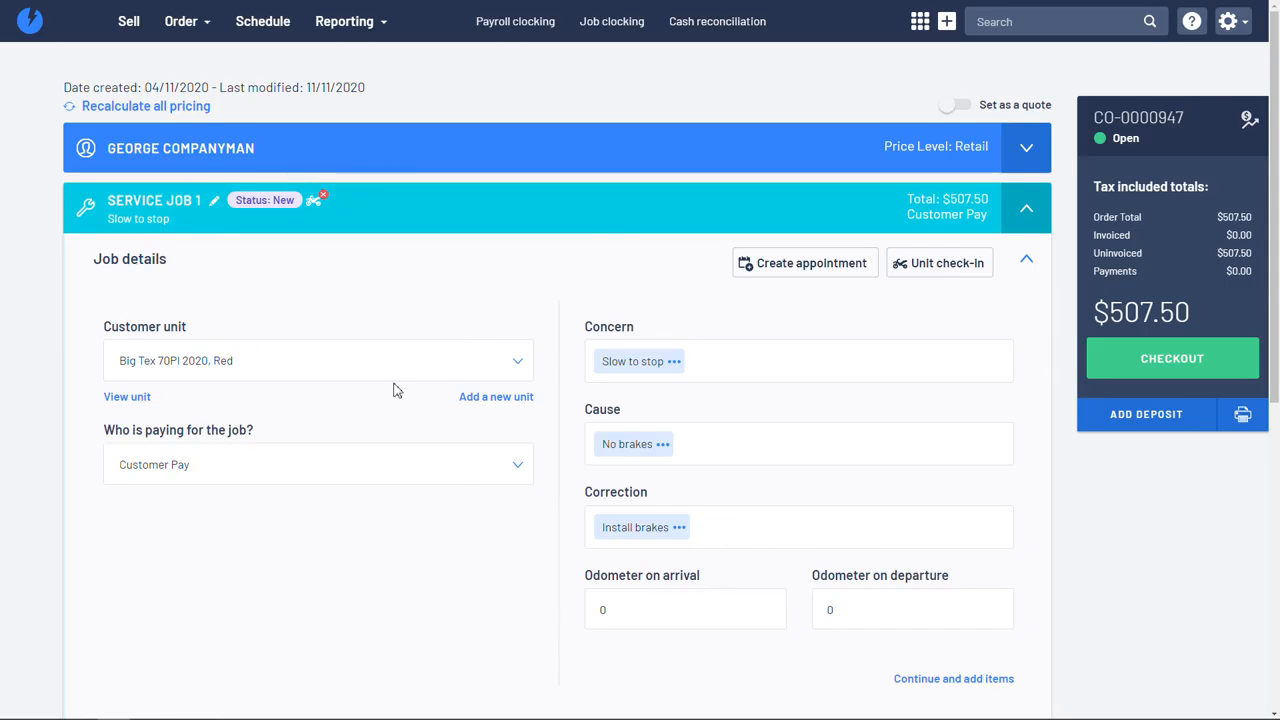
Step: Start an appointment from the order's Service Job 1 and set its time to the morning of Friday, 13 November 2020
scroll(420, 426, down, 3)
scroll(678, 449, up, 3)
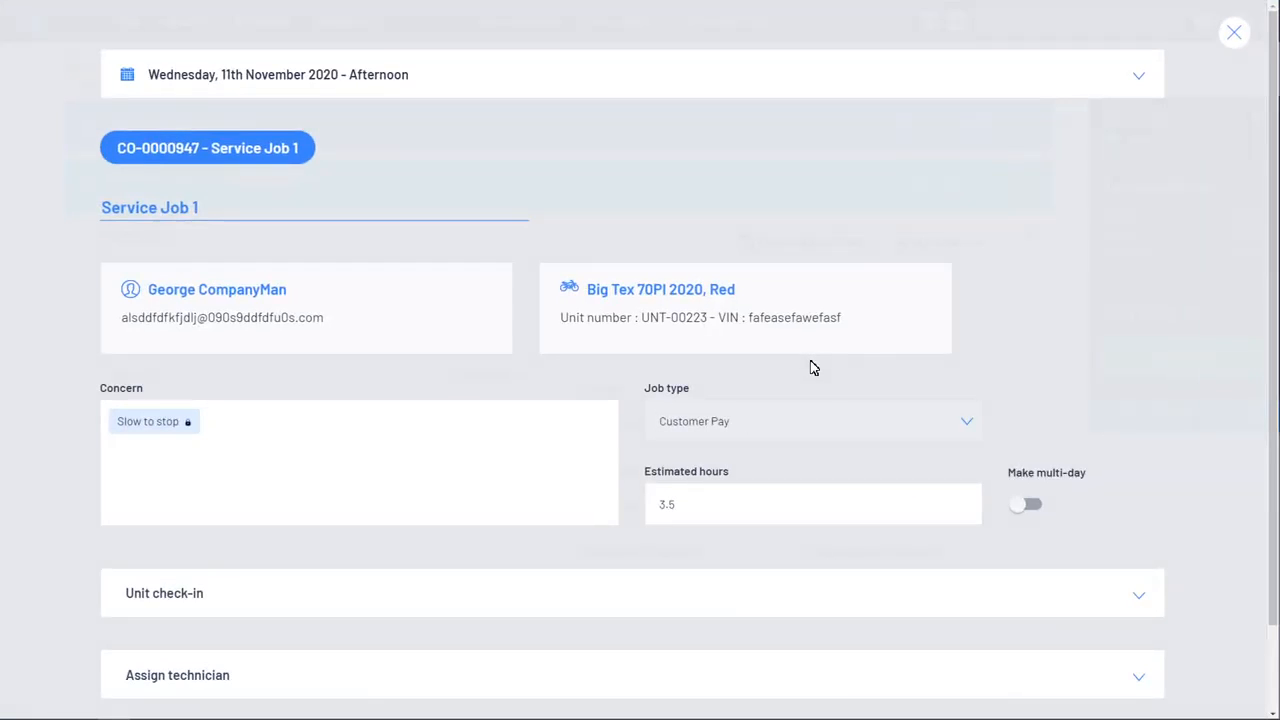
scroll(371, 296, down, 2)
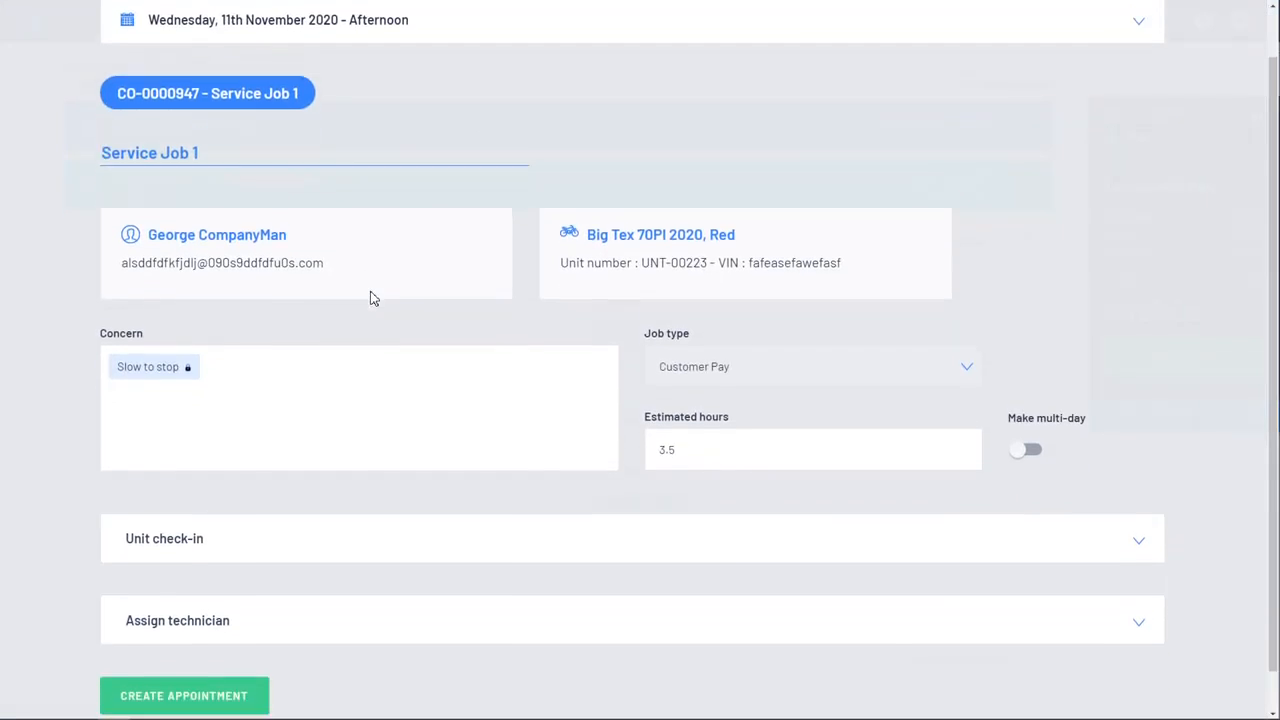
scroll(643, 468, up, 2)
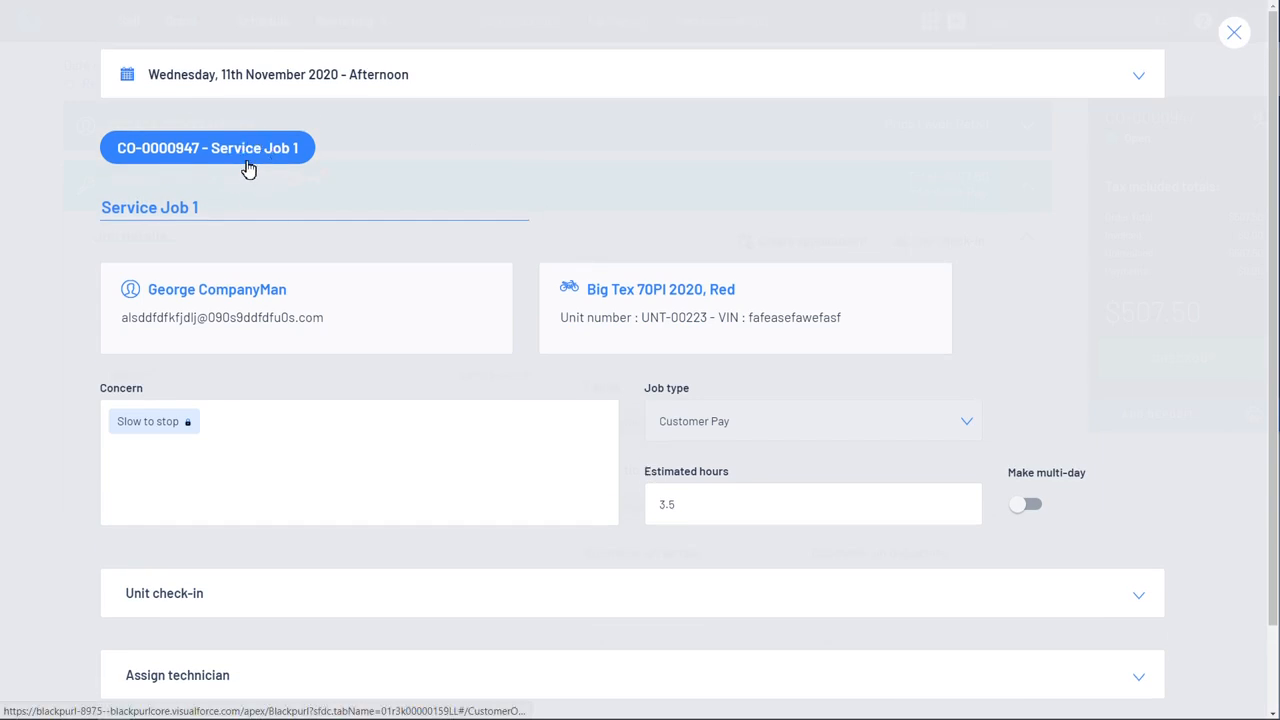
click(328, 82)
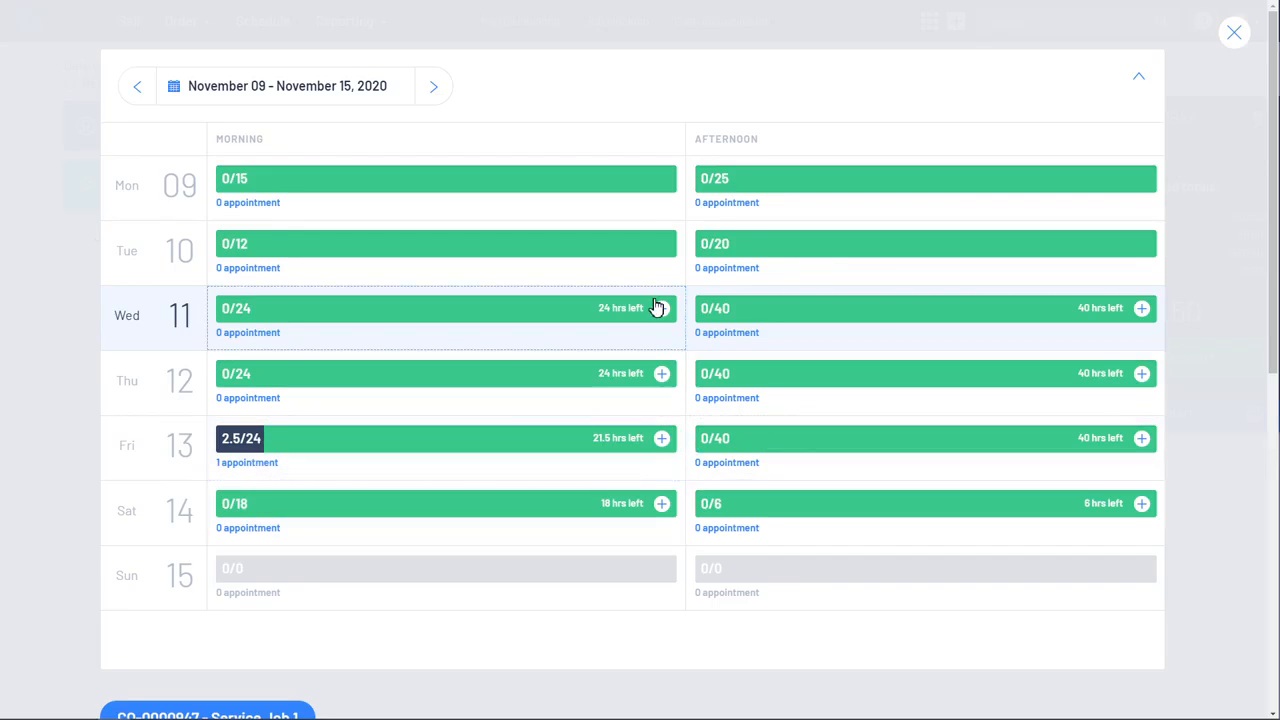
click(426, 443)
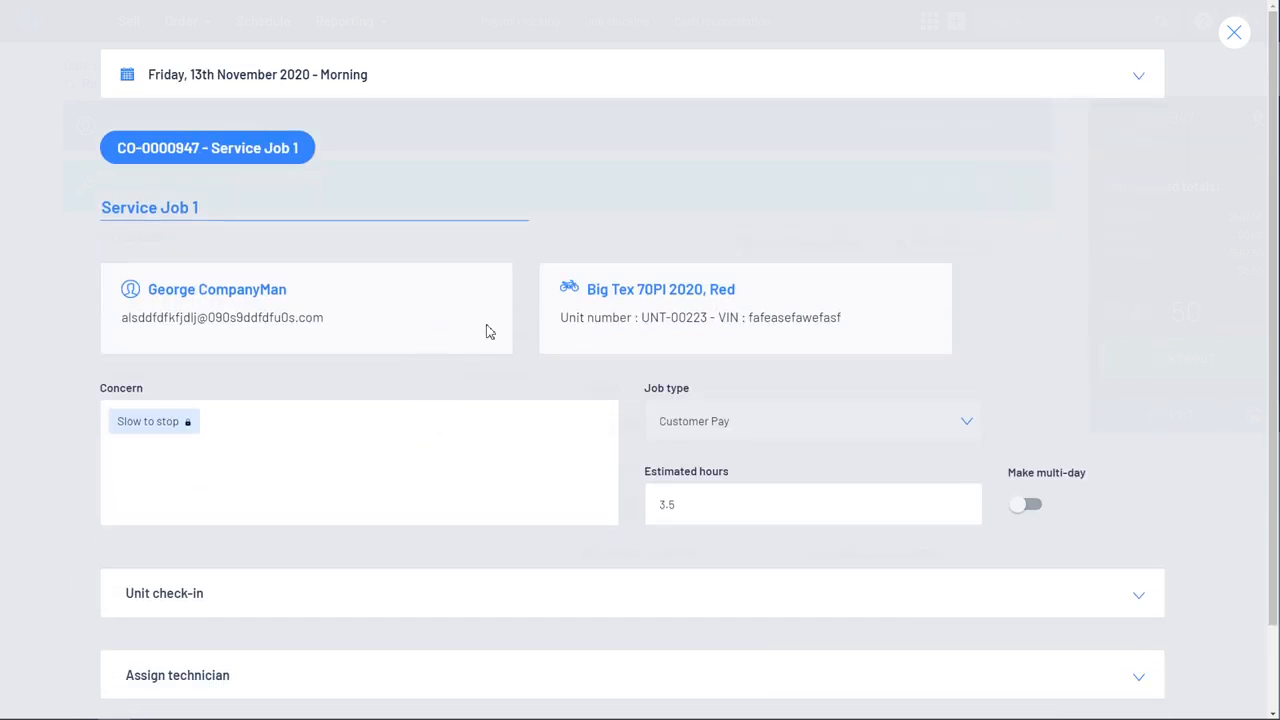
Step: Expand the appointment's unit check-in section, review its due-in and promised date and time fields, and collapse it
scroll(489, 332, down, 1)
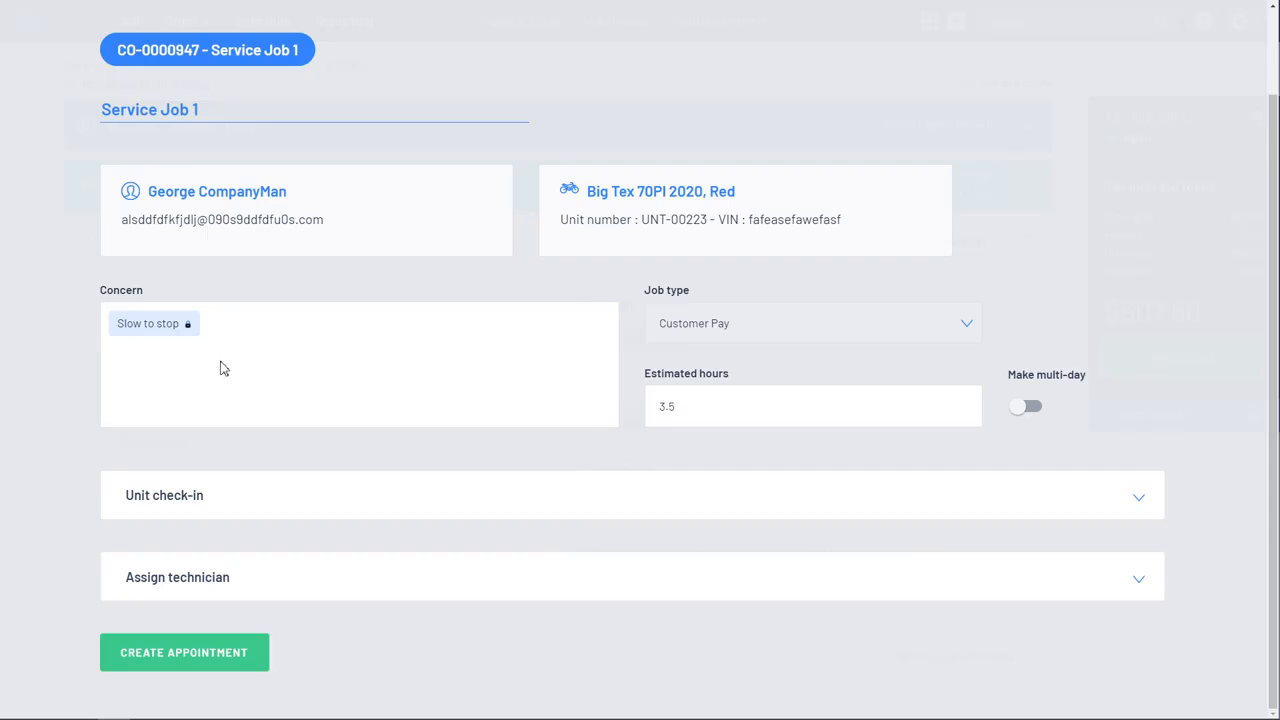
click(1131, 500)
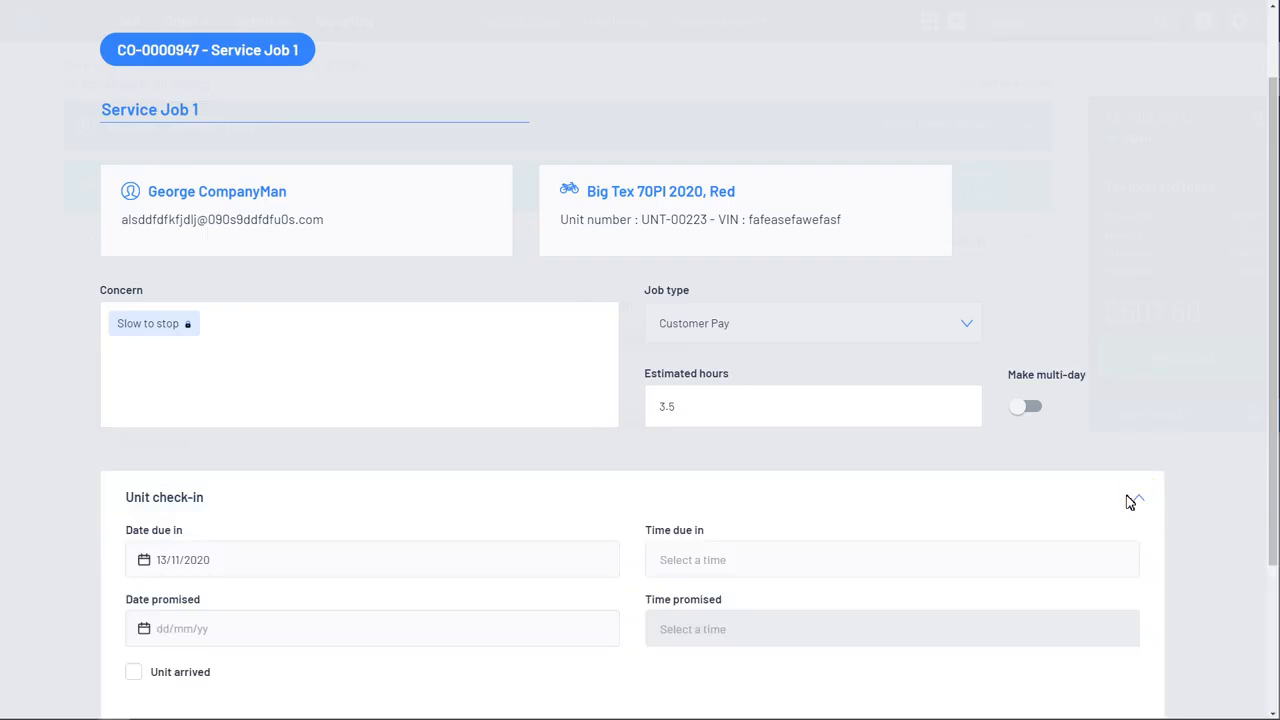
scroll(1043, 494, down, 2)
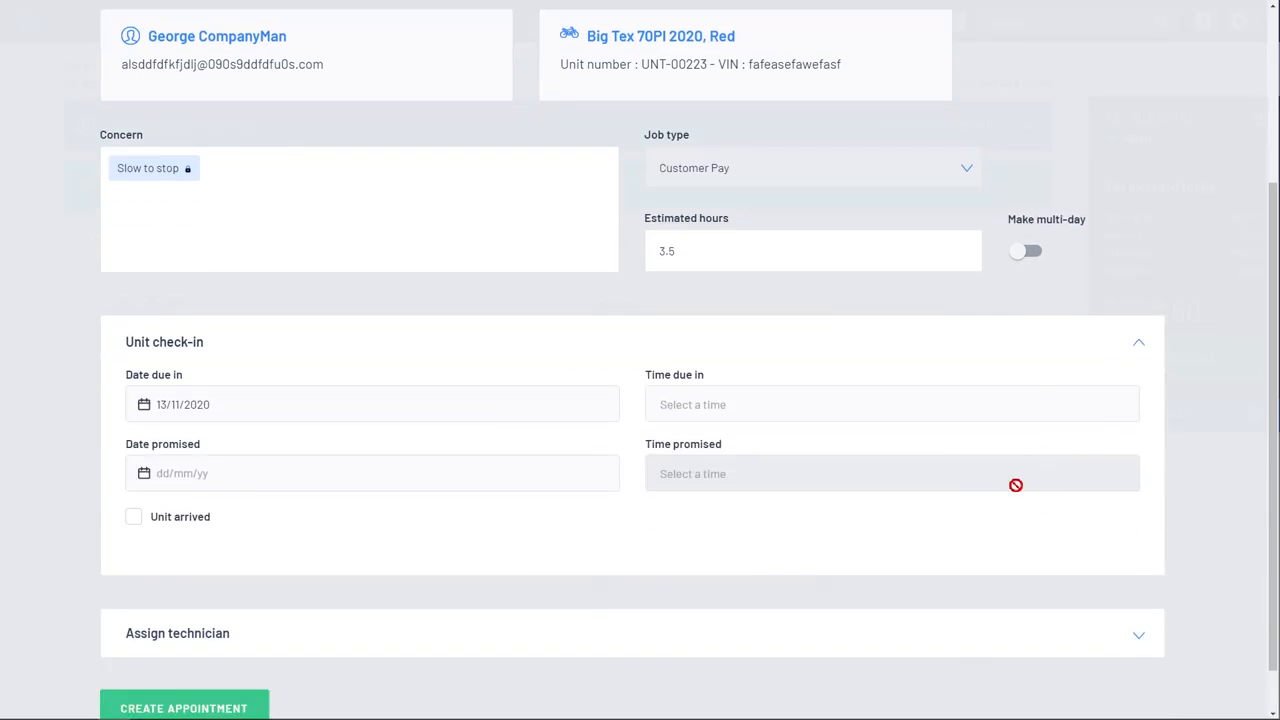
click(1143, 347)
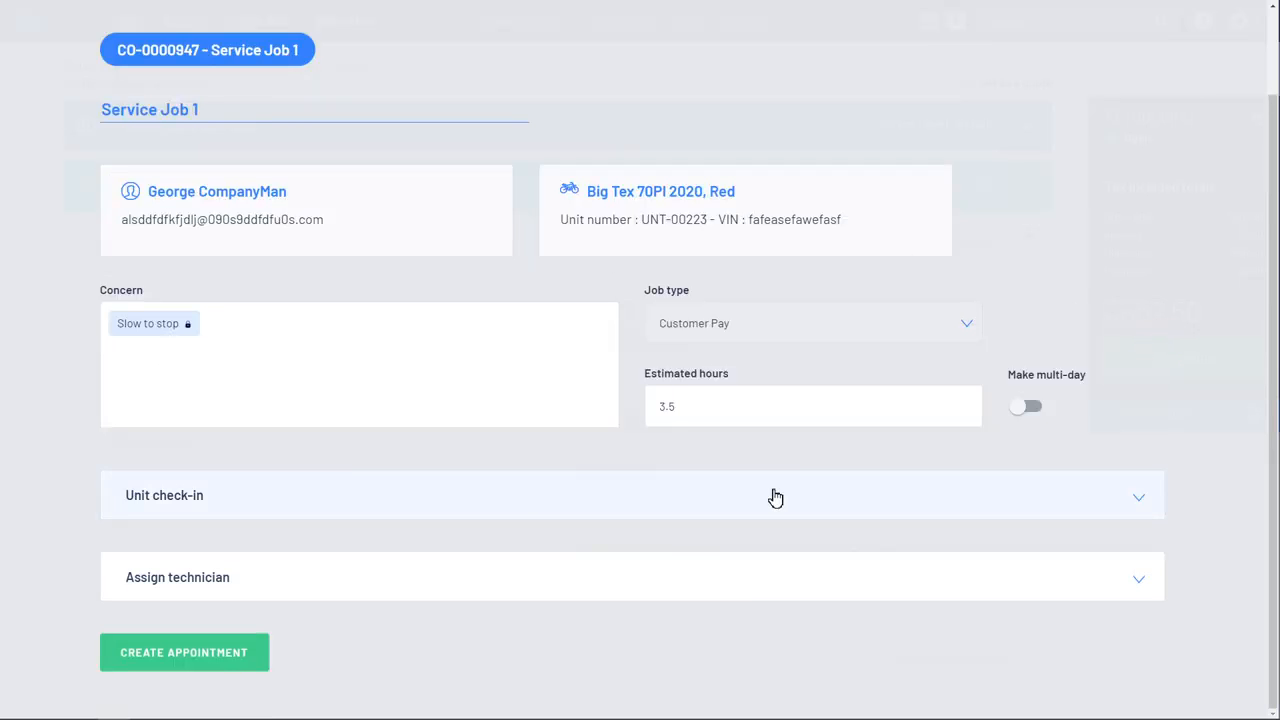
Step: Review the technicians' available hours and assign the second listed technician to the appointment
click(1143, 584)
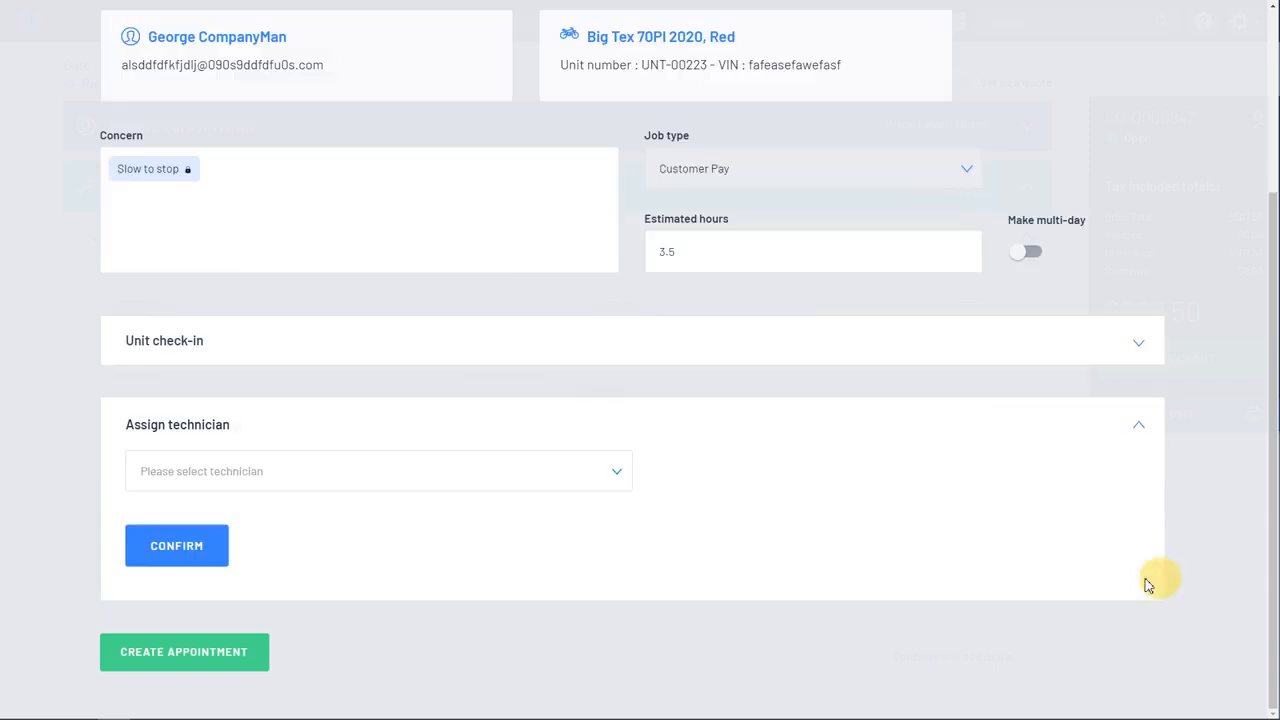
click(615, 478)
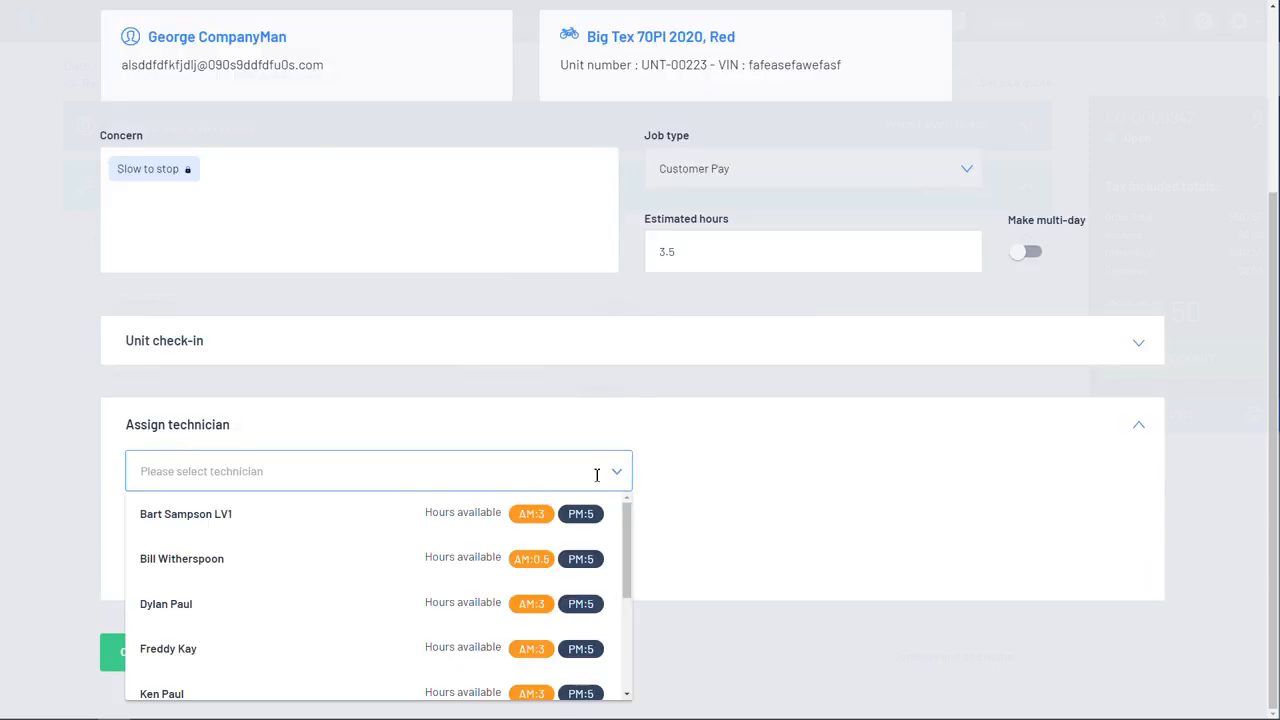
scroll(357, 531, down, 1)
scroll(357, 531, up, 1)
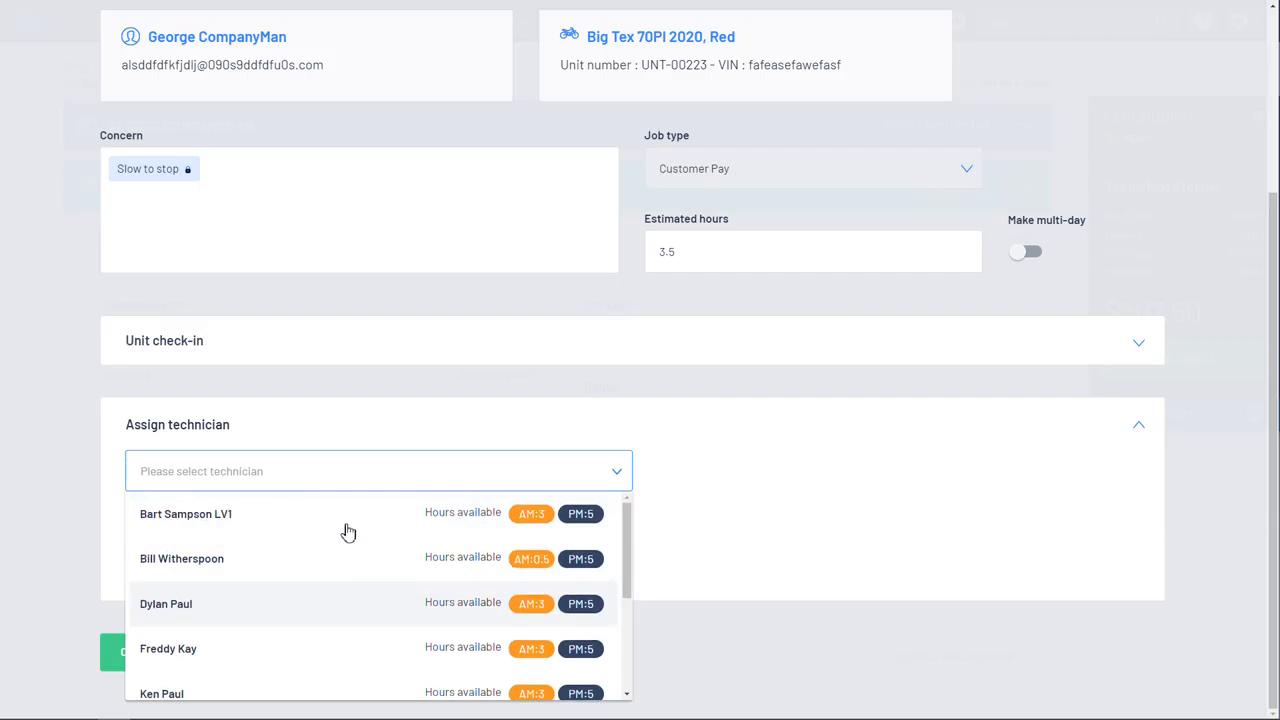
click(228, 563)
click(232, 566)
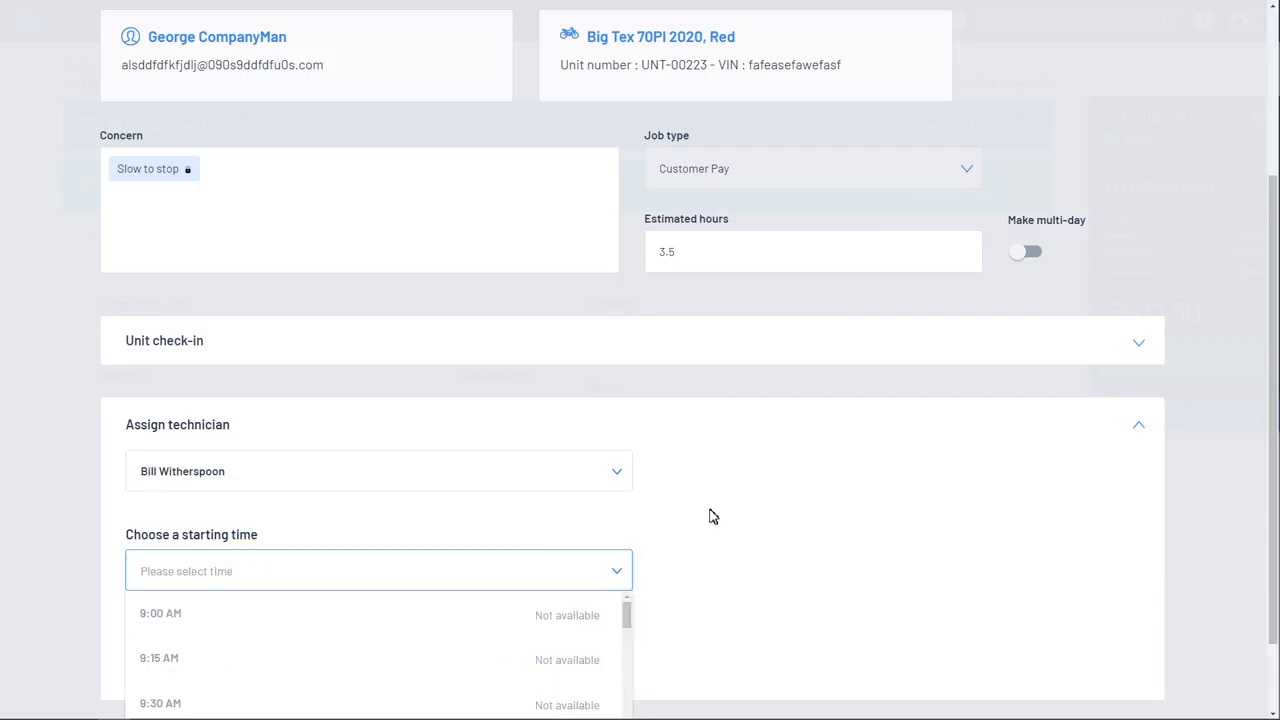
Step: Confirm the technician assignment with an 11:30 AM starting time and create the appointment
scroll(711, 514, down, 1)
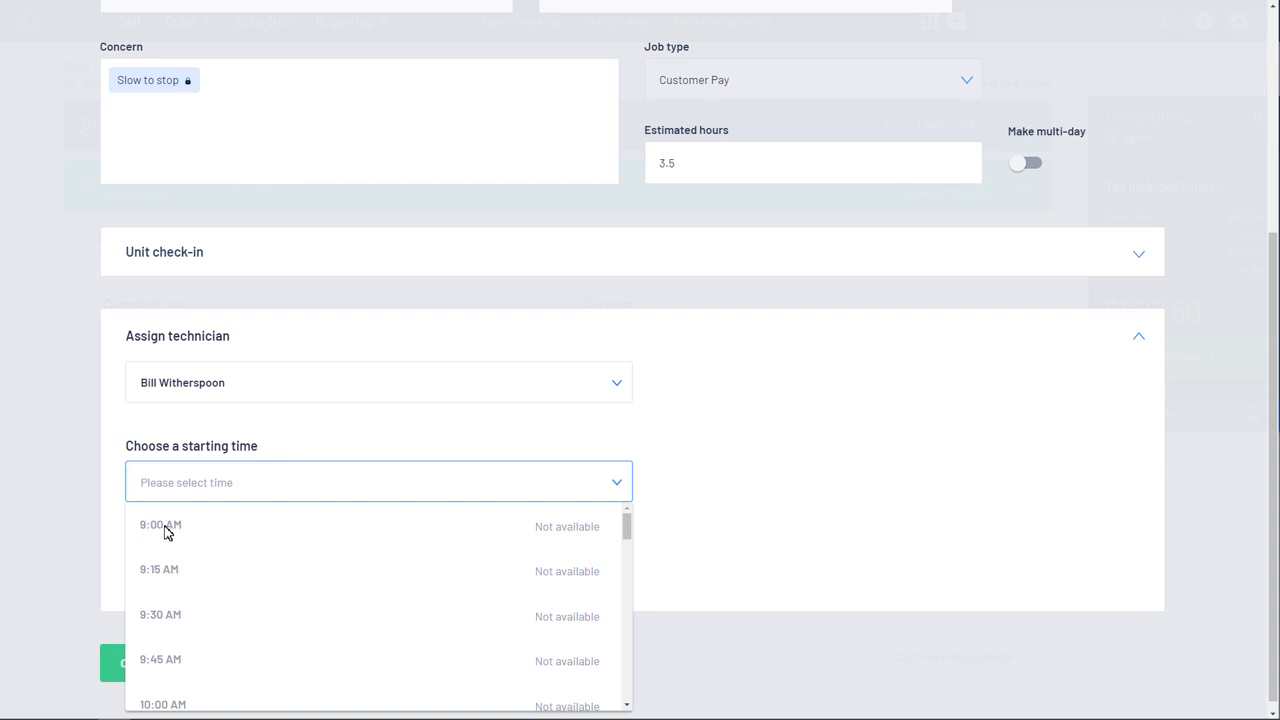
scroll(527, 558, down, 3)
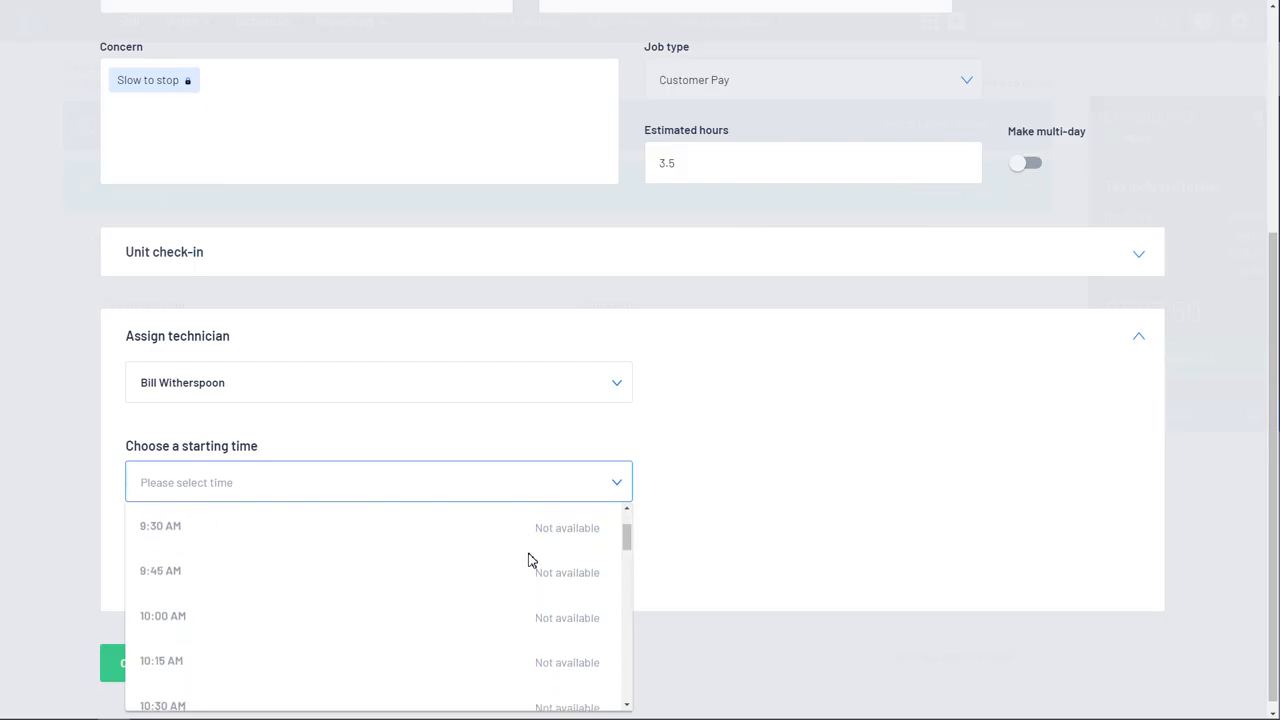
scroll(530, 560, down, 6)
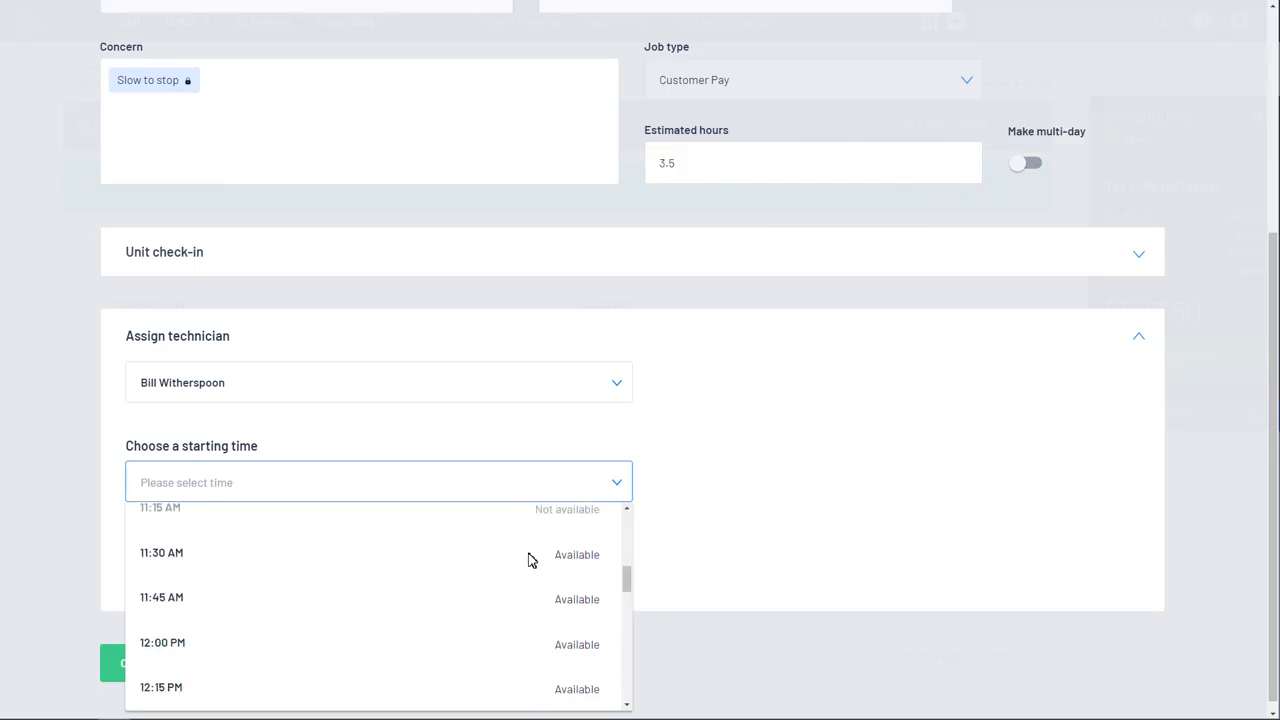
click(167, 563)
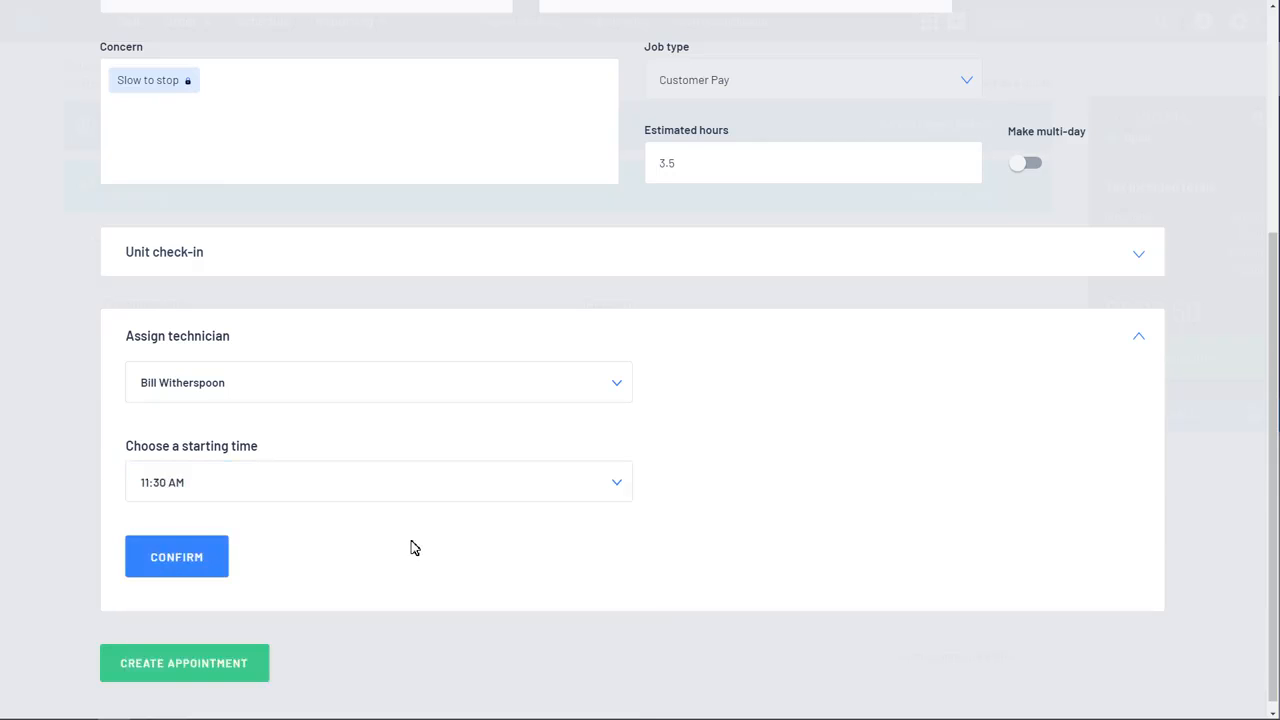
click(206, 560)
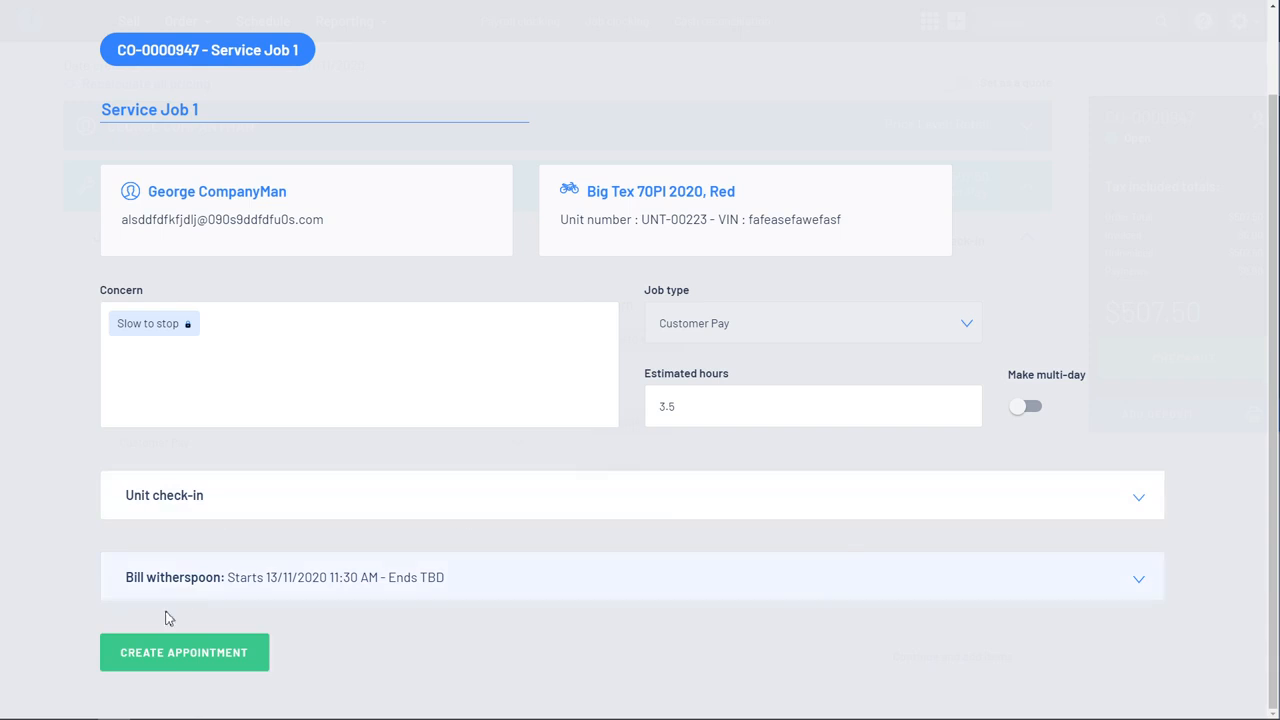
click(186, 660)
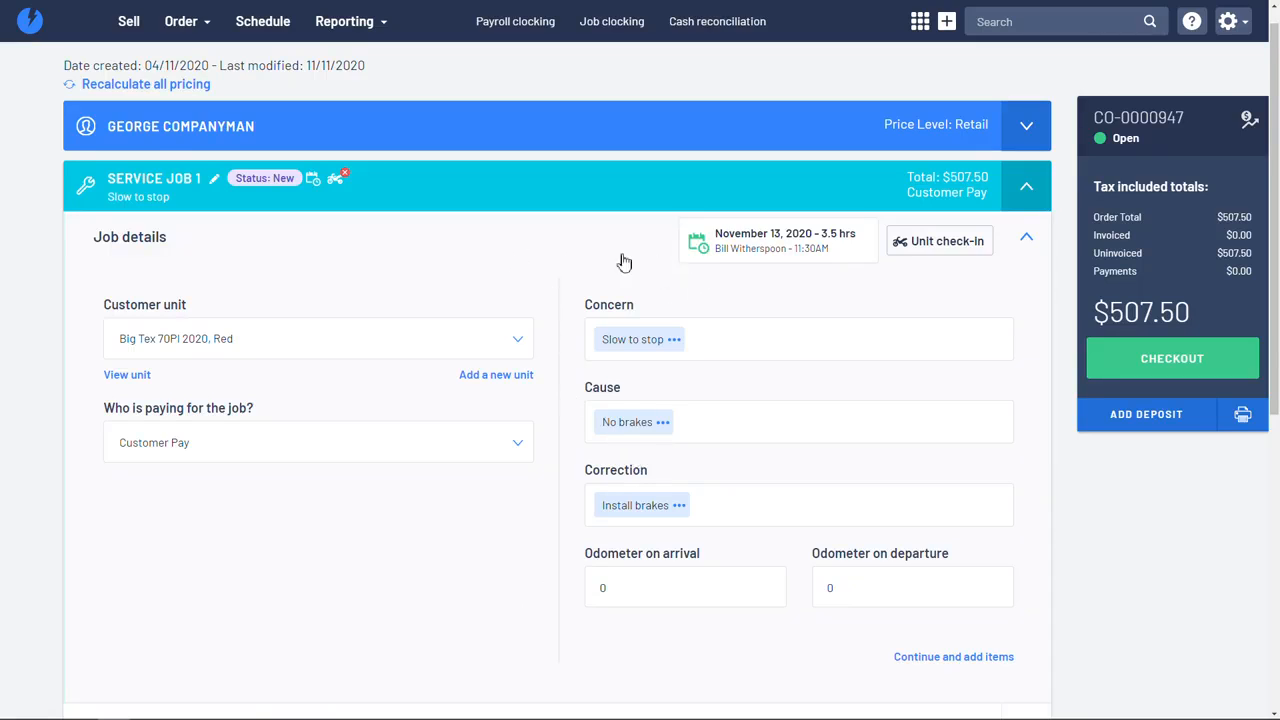
Step: Show the single-day schedule for Friday, 13 November 2020 and check the Harley Davidson and Big Tex appointments' details
click(270, 26)
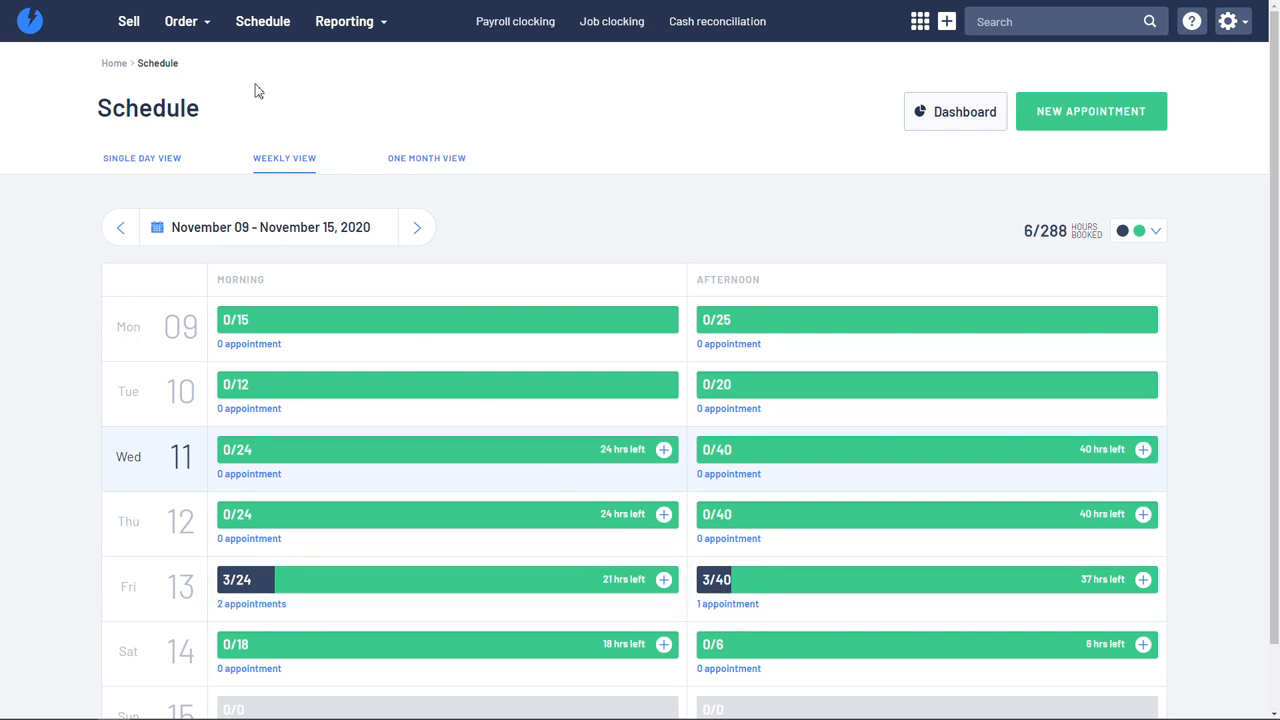
click(162, 158)
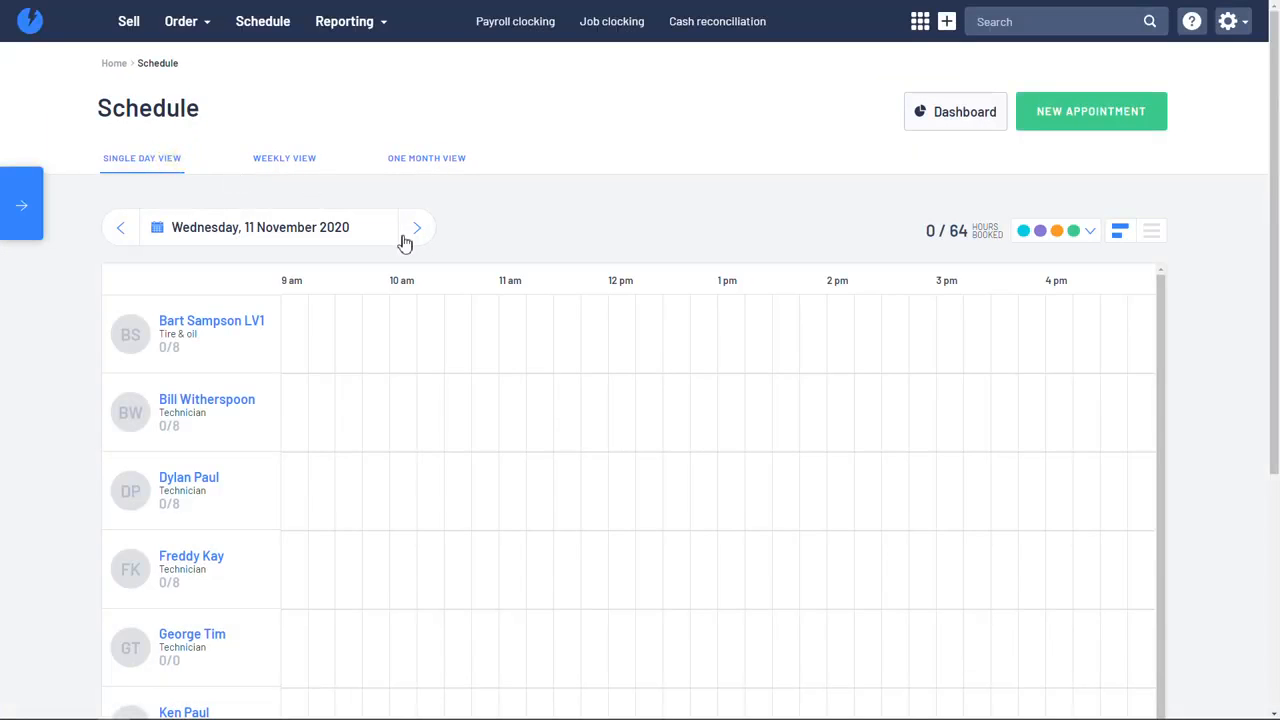
click(419, 236)
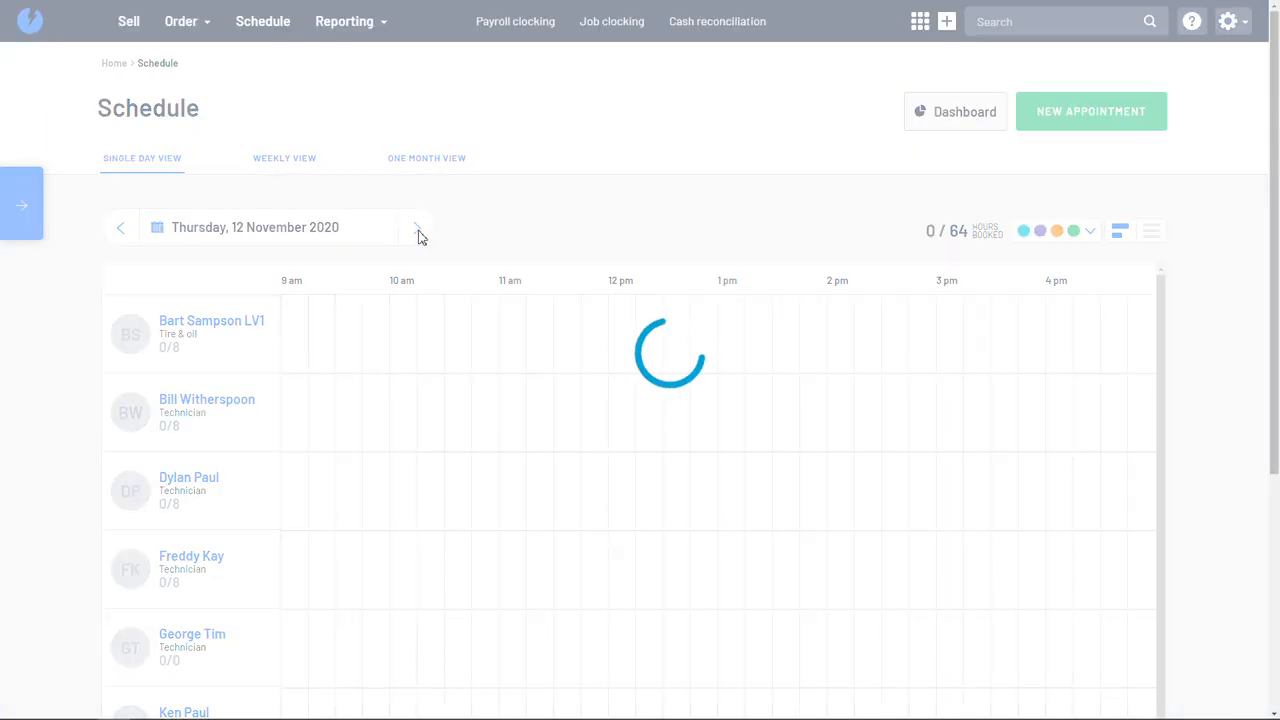
click(419, 236)
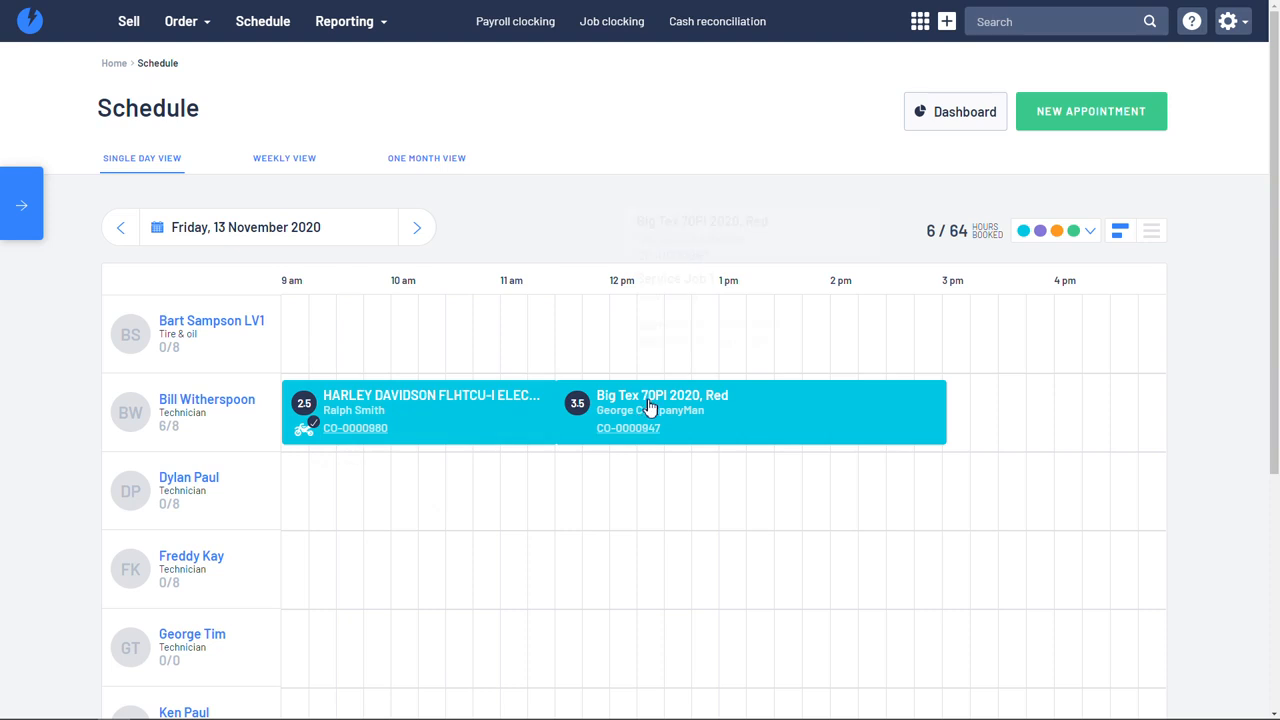
mouse_move(428, 400)
mouse_move(643, 416)
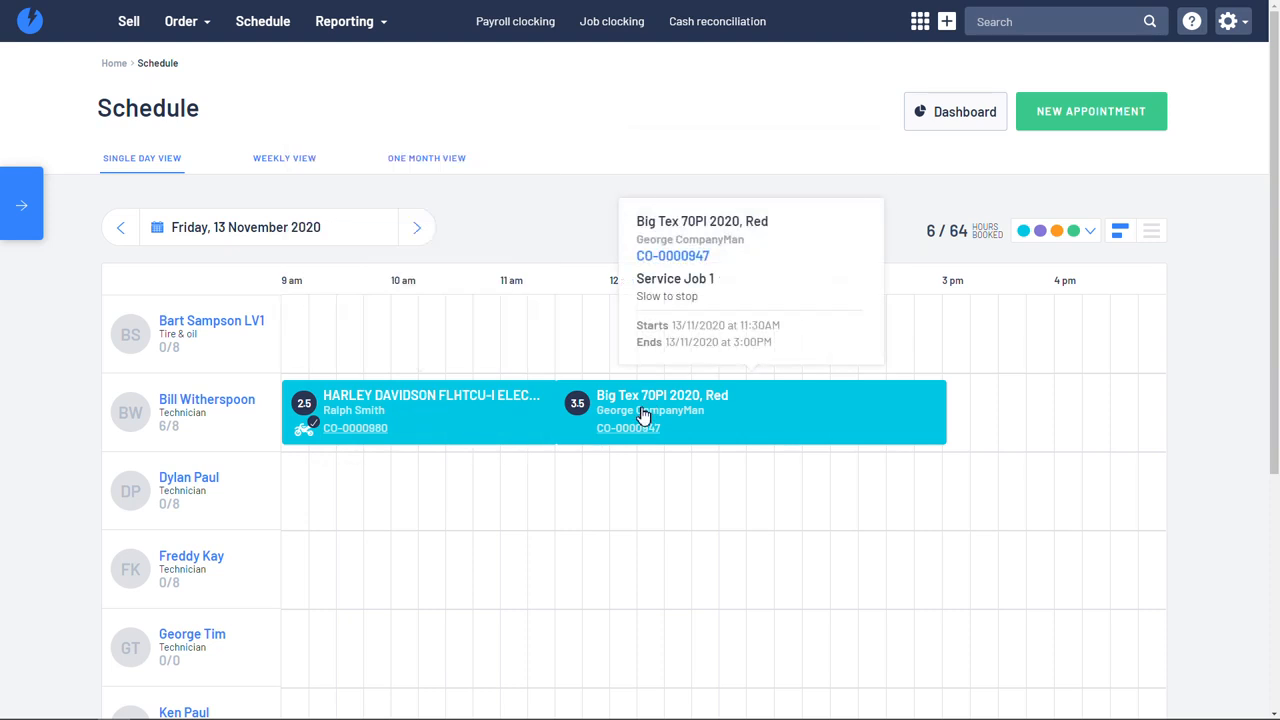
Step: Check the technician's booked and remaining hours on Friday 13 in the one-month schedule, and return to the home dashboard
click(419, 165)
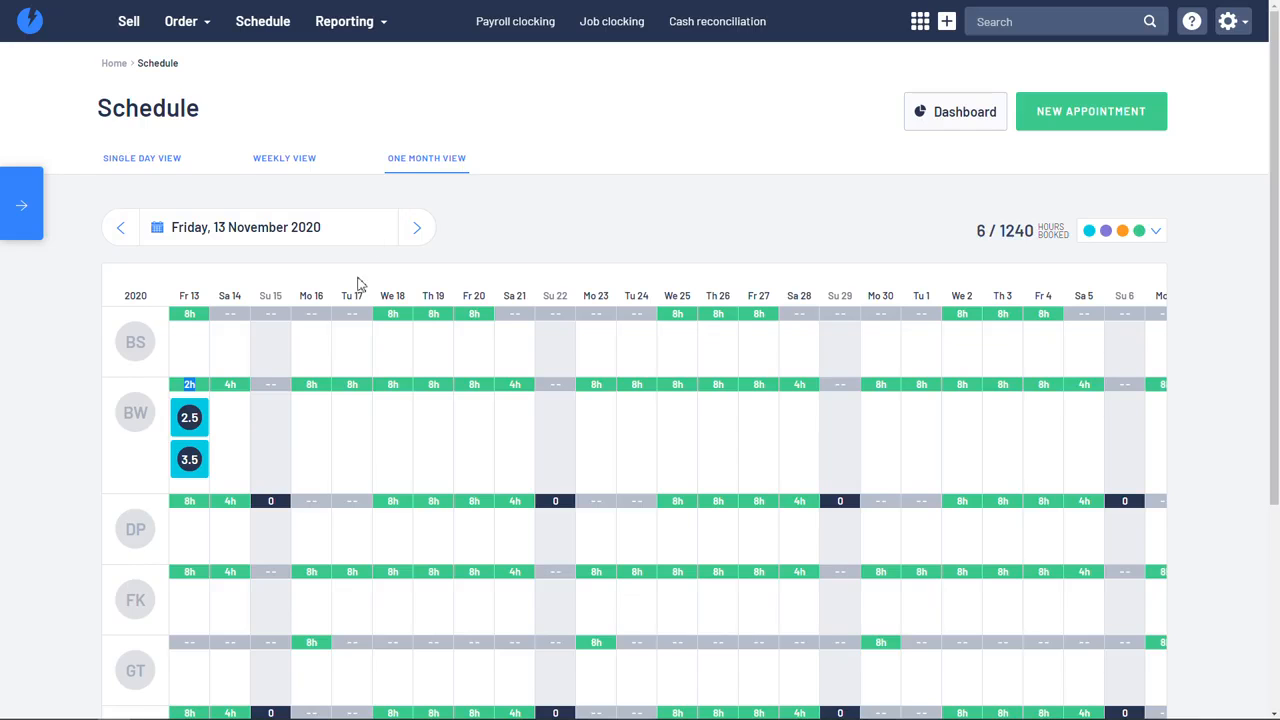
click(32, 24)
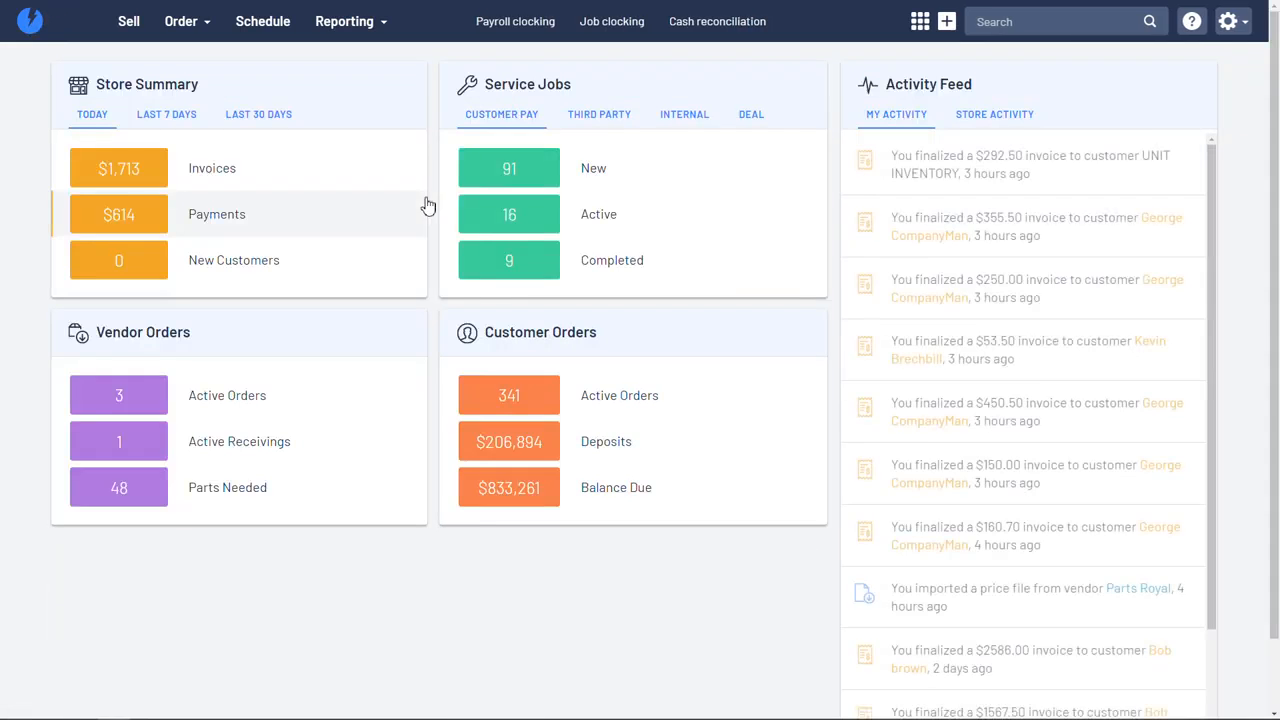